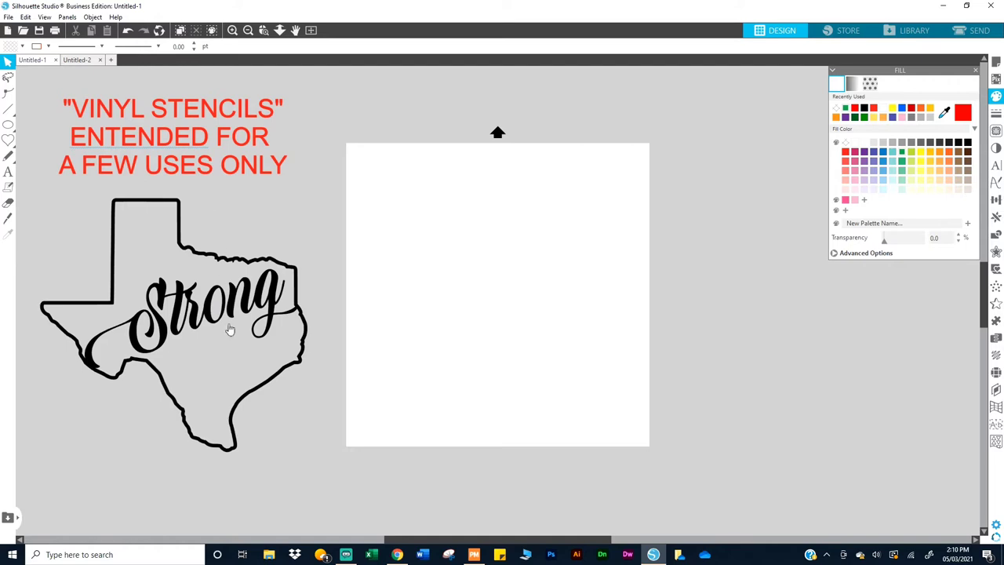
Step: Choose the heart shape from the shape tool flyout in the left toolbar
click(8, 173)
click(7, 142)
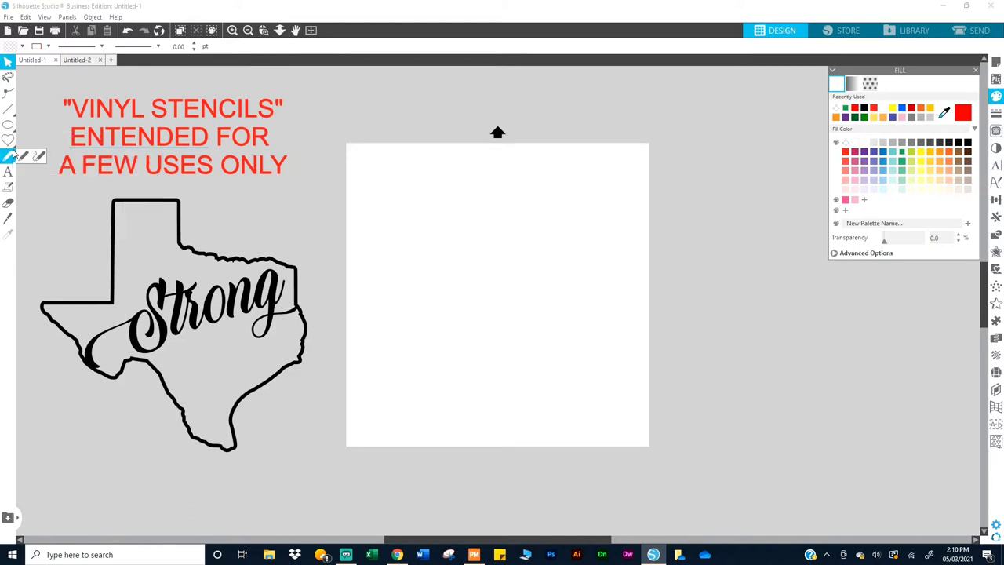
mouse_move(7, 139)
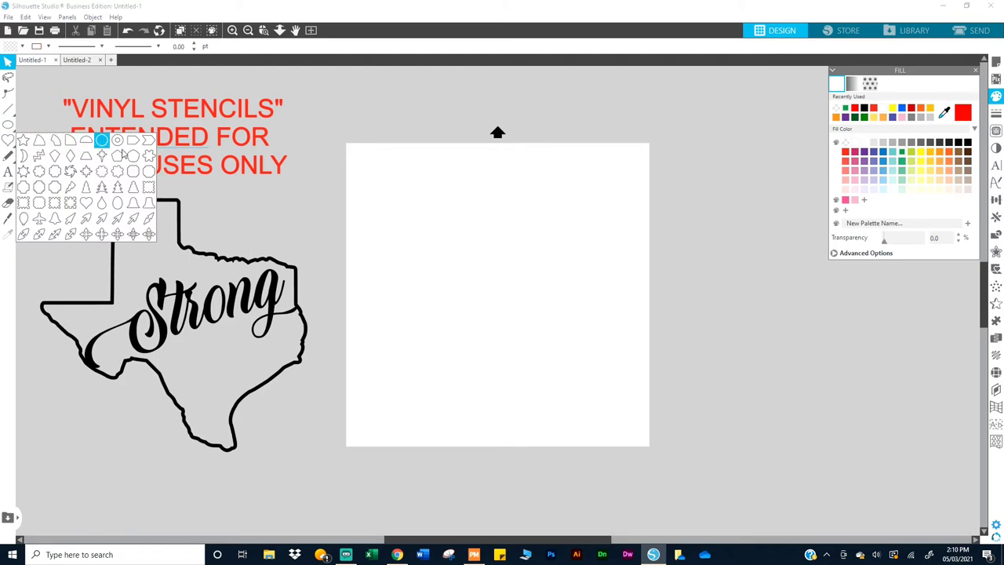
click(87, 205)
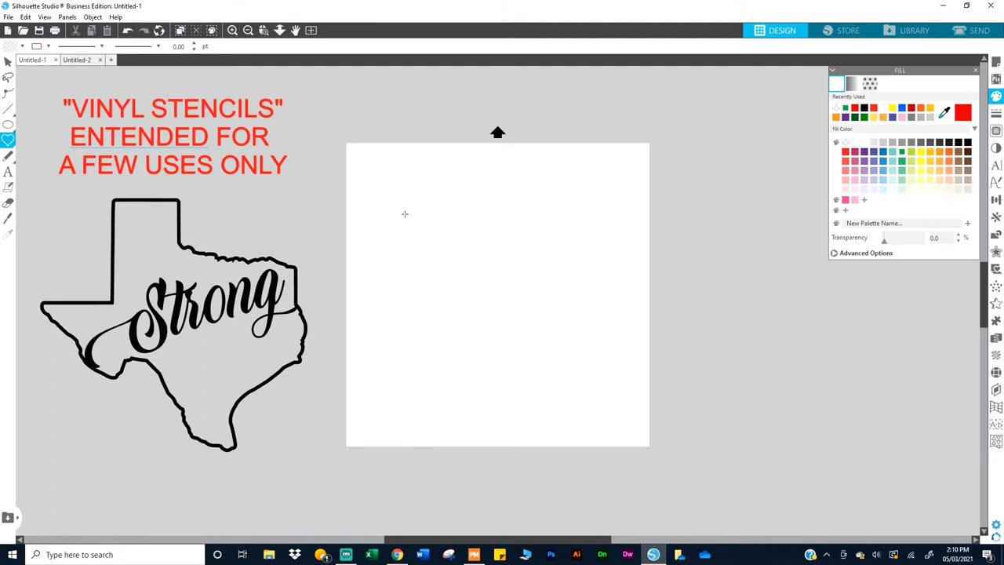
Step: Draw about sixteen heart outlines of varied sizes across the upper, middle and right of the page
drag(381, 197, 474, 239)
drag(403, 260, 462, 320)
drag(545, 300, 478, 198)
drag(490, 191, 474, 176)
drag(454, 185, 418, 147)
drag(441, 216, 406, 185)
drag(393, 228, 418, 250)
drag(433, 254, 423, 244)
drag(359, 275, 493, 377)
mouse_move(480, 311)
mouse_down()
mouse_move(488, 330)
mouse_move(543, 342)
mouse_up()
mouse_move(530, 390)
mouse_down()
mouse_move(547, 407)
mouse_move(585, 365)
mouse_move(585, 406)
mouse_up()
mouse_move(576, 323)
mouse_down()
mouse_move(578, 314)
mouse_move(588, 333)
mouse_up()
drag(546, 218, 558, 231)
drag(577, 182, 610, 215)
drag(558, 260, 623, 280)
mouse_move(617, 319)
mouse_down()
mouse_move(650, 348)
mouse_move(618, 337)
mouse_up()
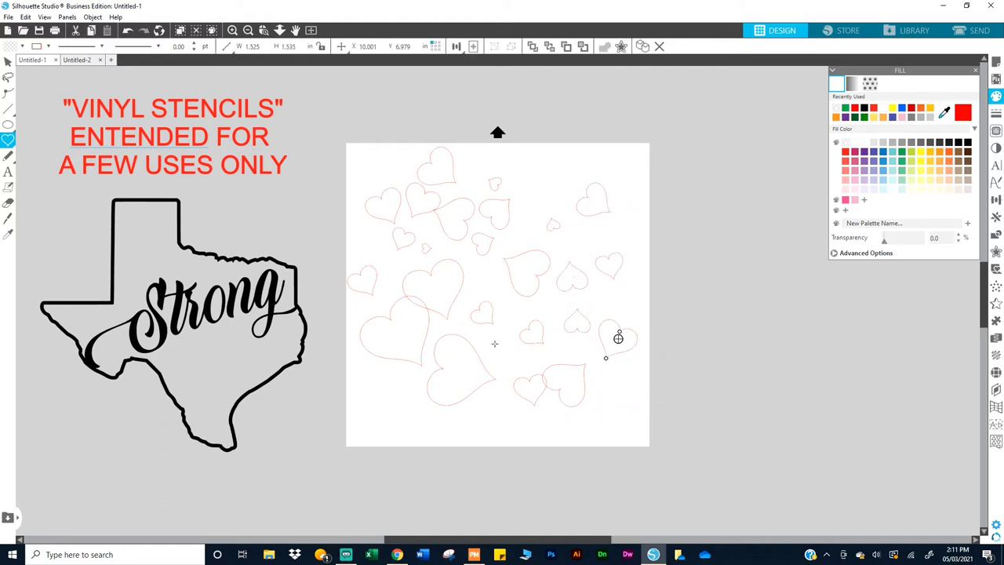
Step: Add fourteen more mostly small hearts along the bottom, edges and remaining gaps
drag(494, 341, 501, 361)
mouse_move(549, 173)
mouse_down()
mouse_move(553, 221)
mouse_move(533, 240)
mouse_move(584, 252)
mouse_move(533, 302)
mouse_up()
drag(487, 410, 502, 429)
drag(399, 410, 412, 425)
drag(383, 374, 441, 419)
mouse_move(618, 392)
mouse_down()
mouse_move(624, 427)
mouse_move(621, 405)
mouse_up()
drag(540, 421, 543, 424)
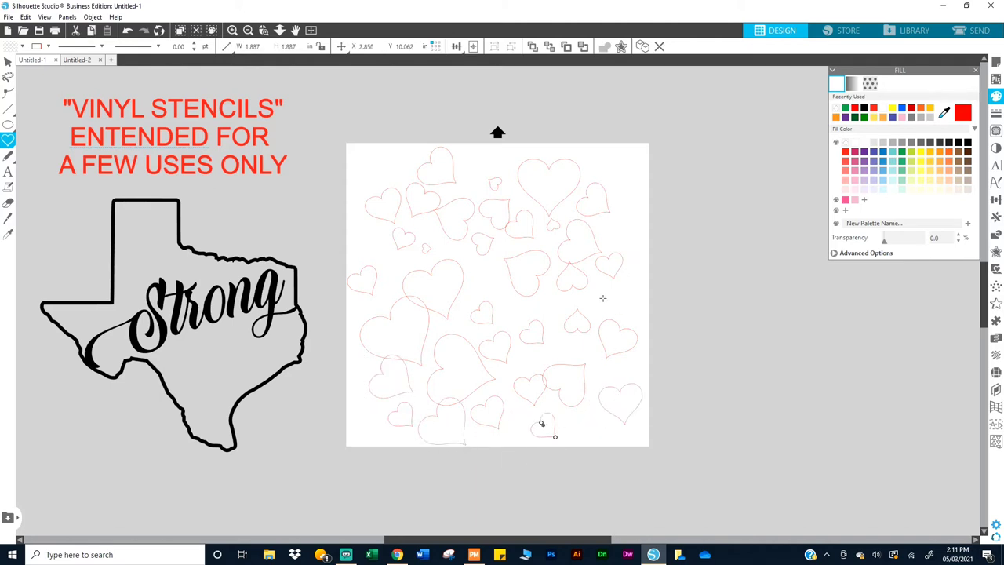
mouse_move(613, 302)
mouse_down()
mouse_move(629, 314)
mouse_move(650, 392)
mouse_move(596, 321)
mouse_move(611, 299)
mouse_up()
mouse_move(480, 270)
mouse_down()
mouse_move(488, 284)
mouse_move(482, 271)
mouse_up()
drag(468, 152, 474, 174)
drag(612, 157, 625, 181)
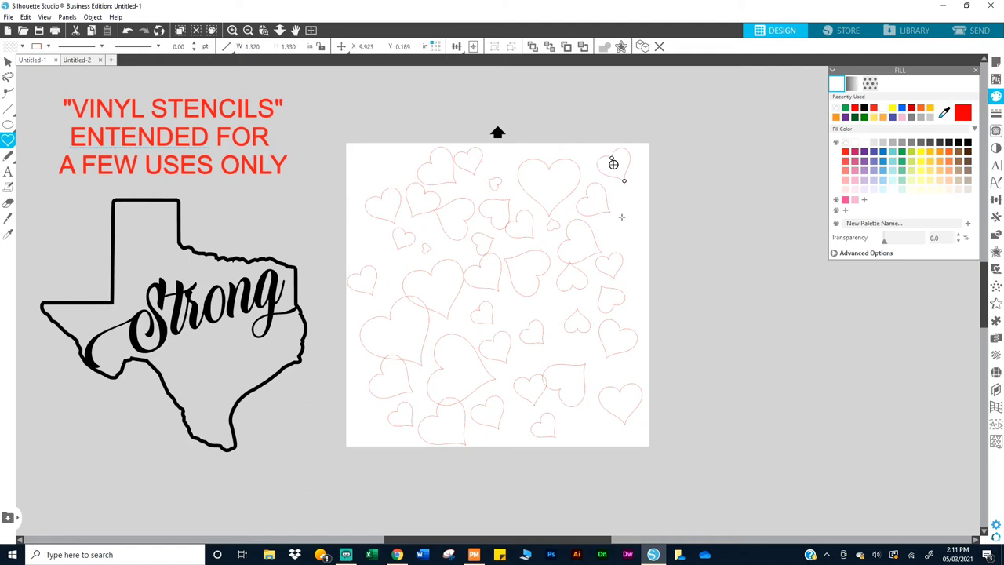
drag(621, 217, 625, 242)
drag(384, 162, 367, 145)
drag(377, 251, 396, 280)
Step: Switch to the Select tool and inspect hearts at the upper left and left edge
key(v)
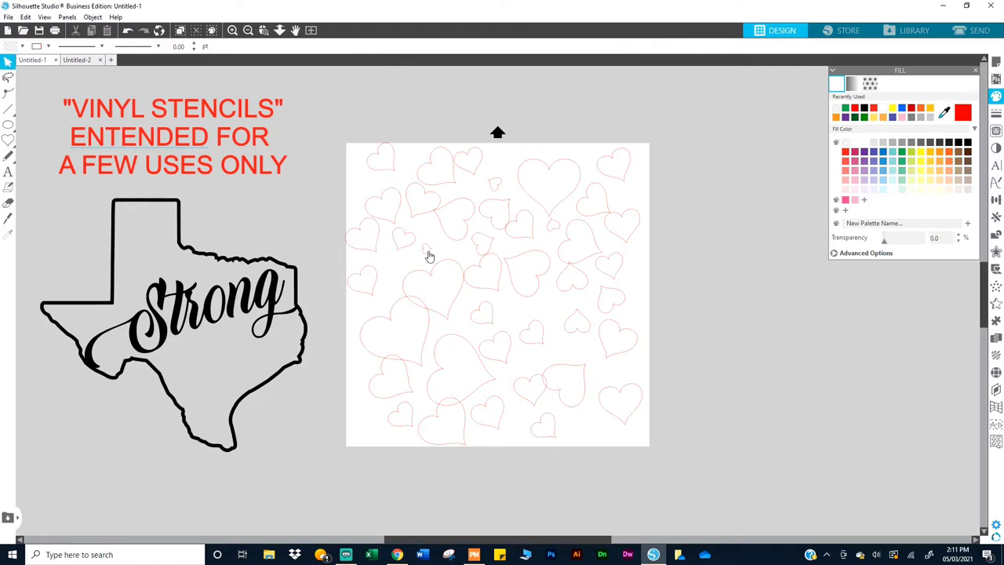
click(427, 251)
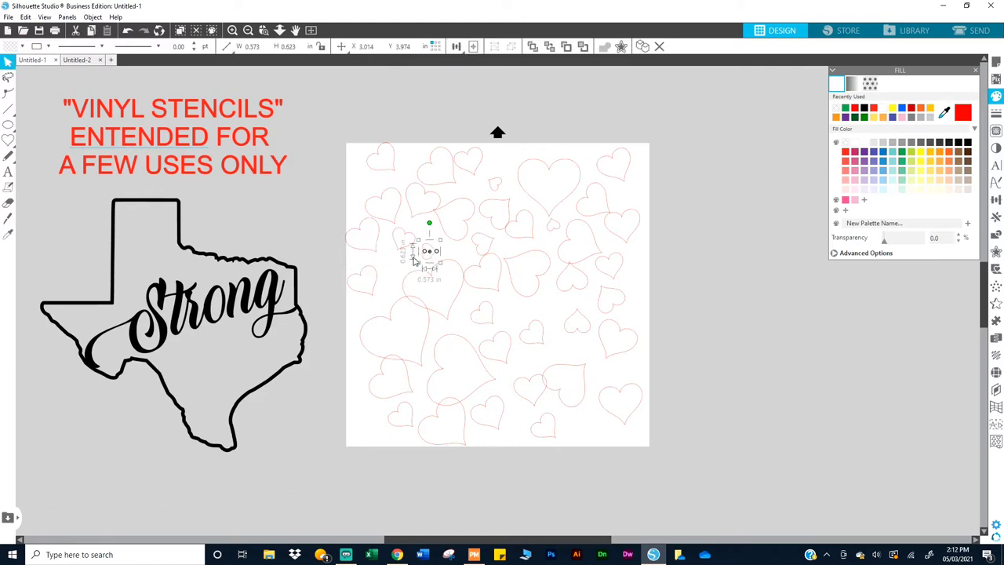
click(371, 275)
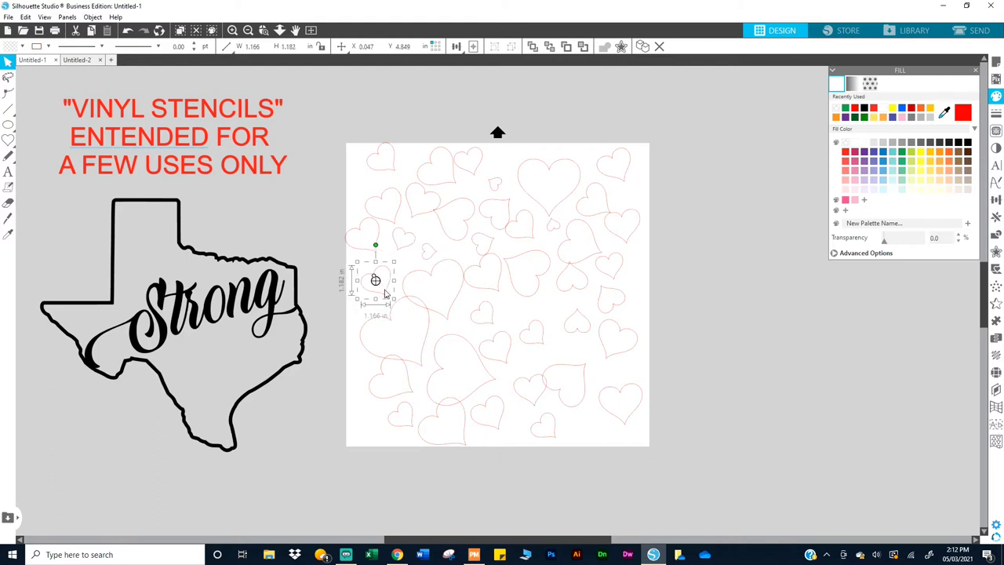
click(373, 250)
click(375, 250)
click(391, 162)
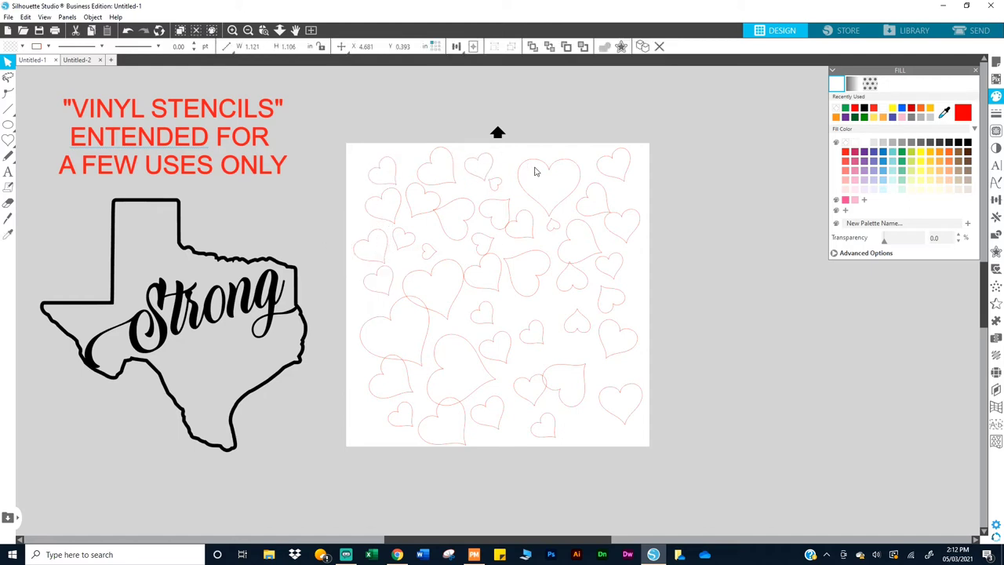
click(453, 223)
click(562, 296)
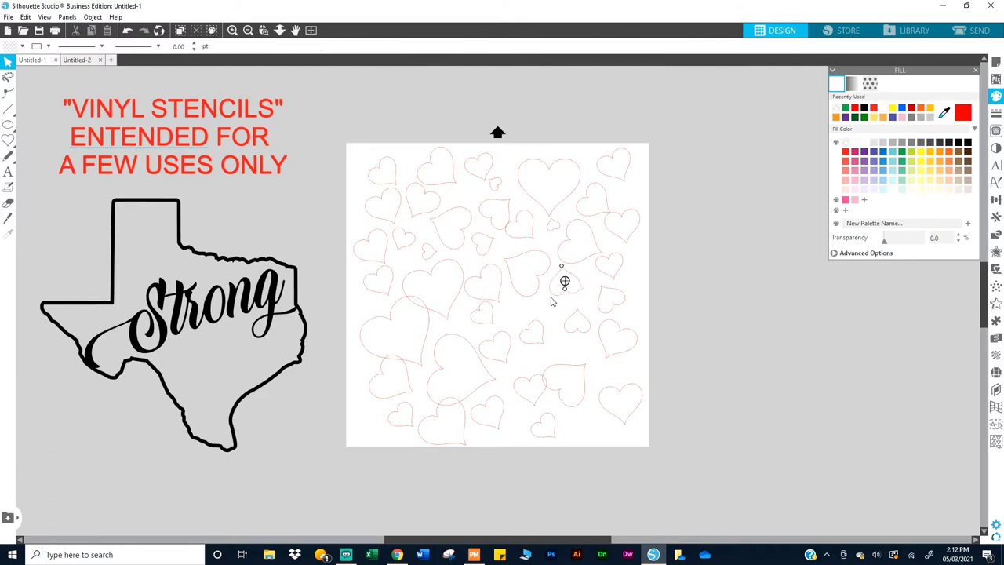
Step: Move several small hearts up and sideways into gaps in the lower half
drag(560, 279, 558, 287)
click(567, 355)
drag(566, 373, 566, 350)
click(544, 416)
drag(551, 419, 551, 399)
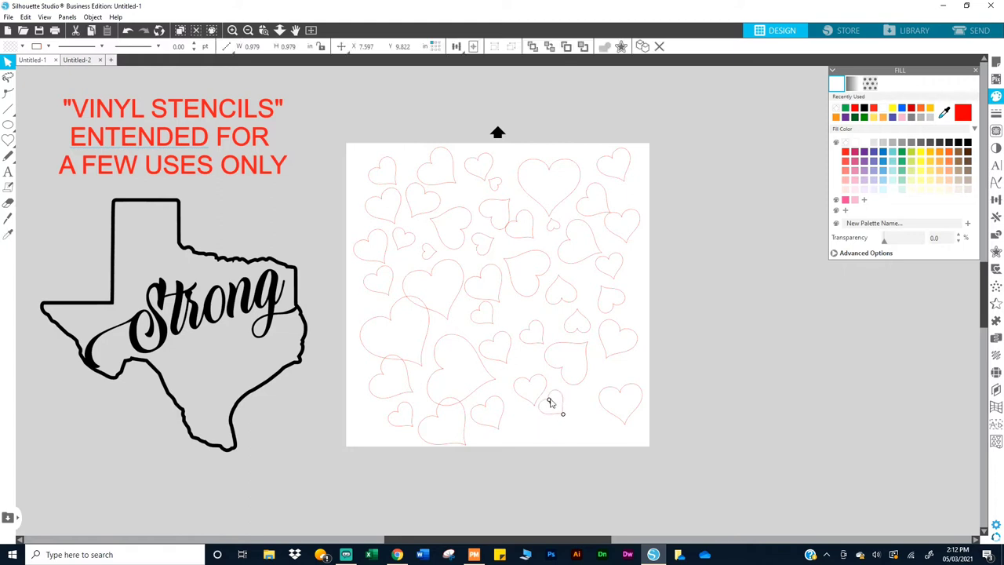
click(497, 417)
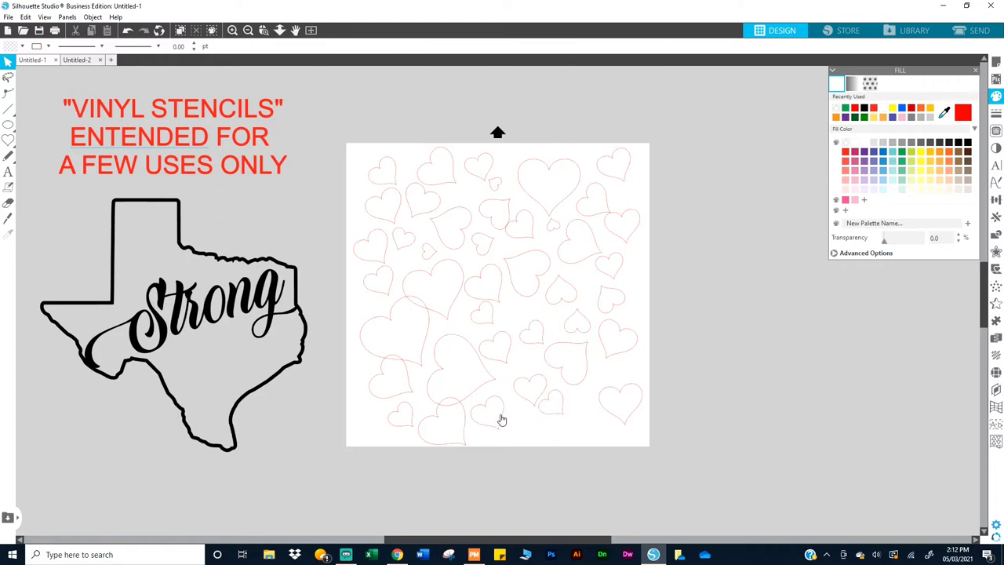
drag(502, 419, 472, 416)
click(454, 414)
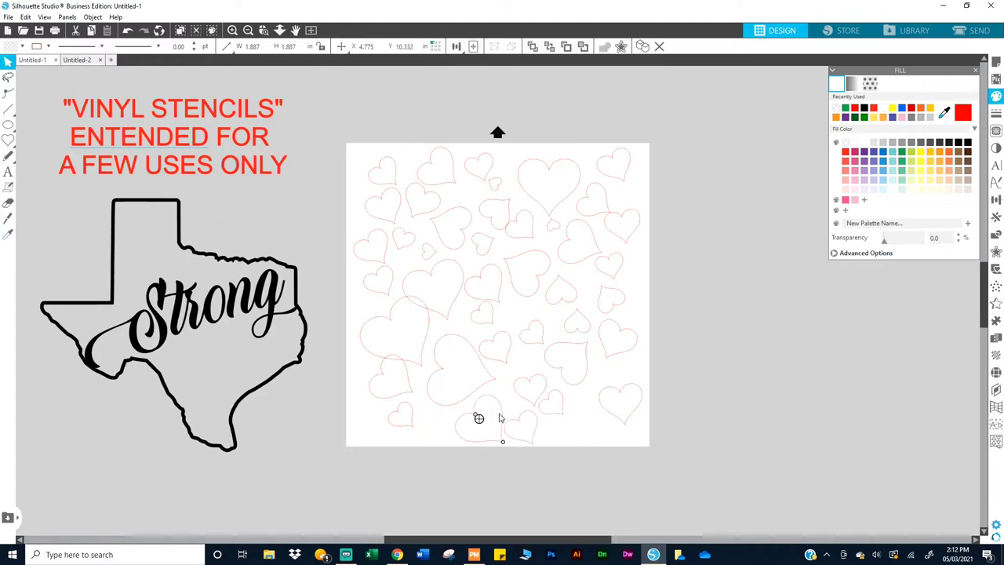
Step: Resize hearts to about 1.2 in and 1.7 in on the right, and 1 in at lower left
click(536, 323)
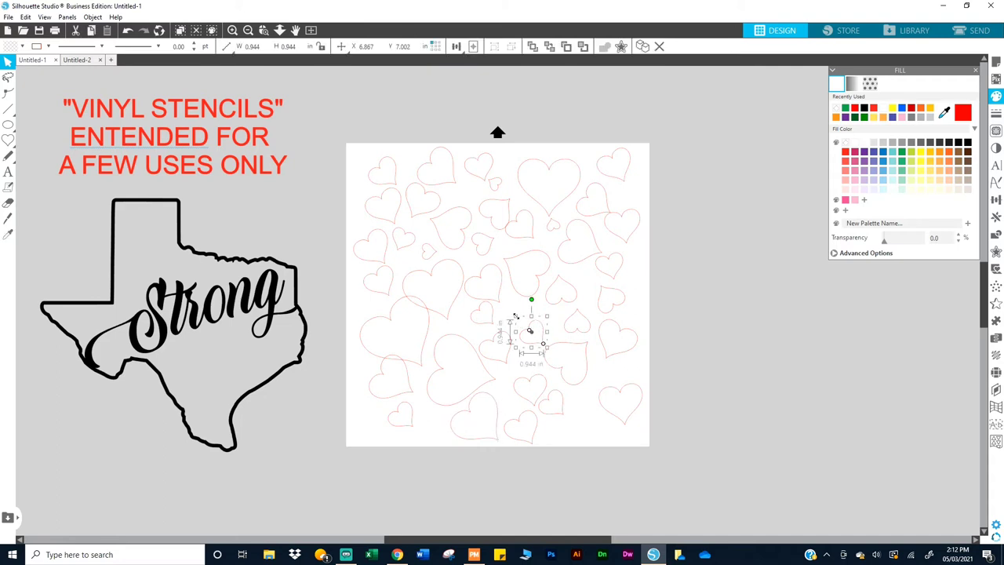
drag(516, 316, 508, 309)
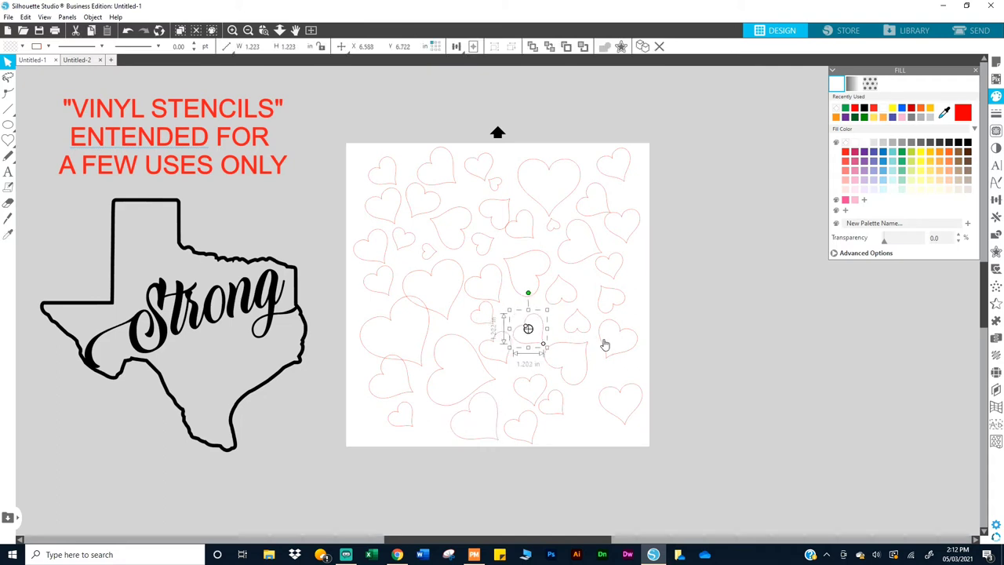
click(606, 364)
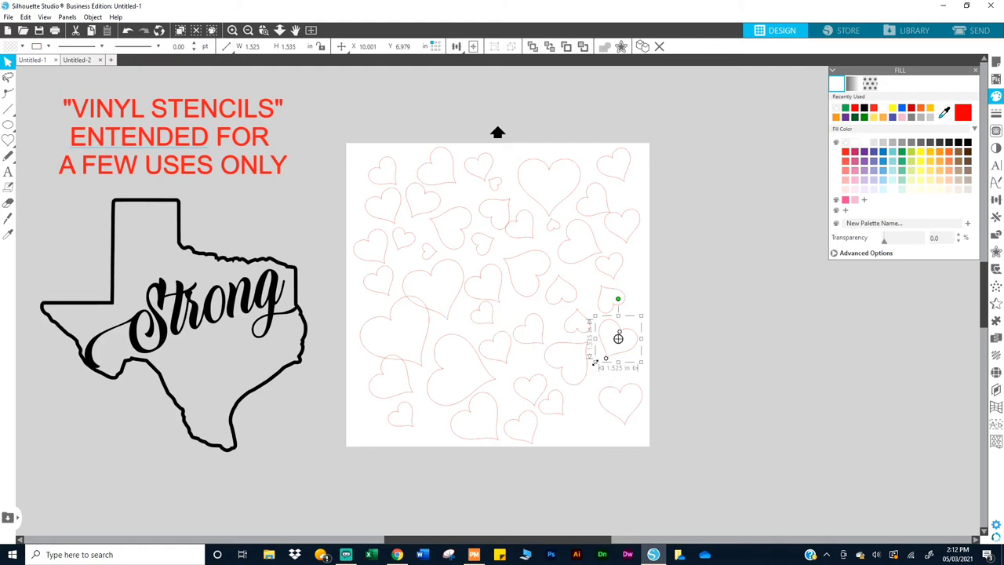
drag(595, 362, 594, 372)
click(606, 417)
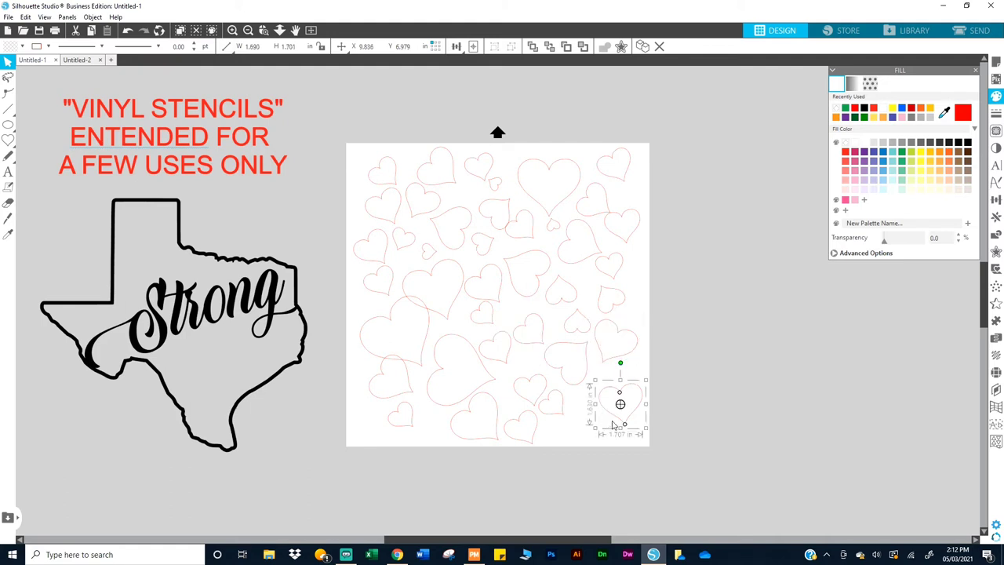
drag(595, 429, 579, 439)
drag(601, 384, 599, 383)
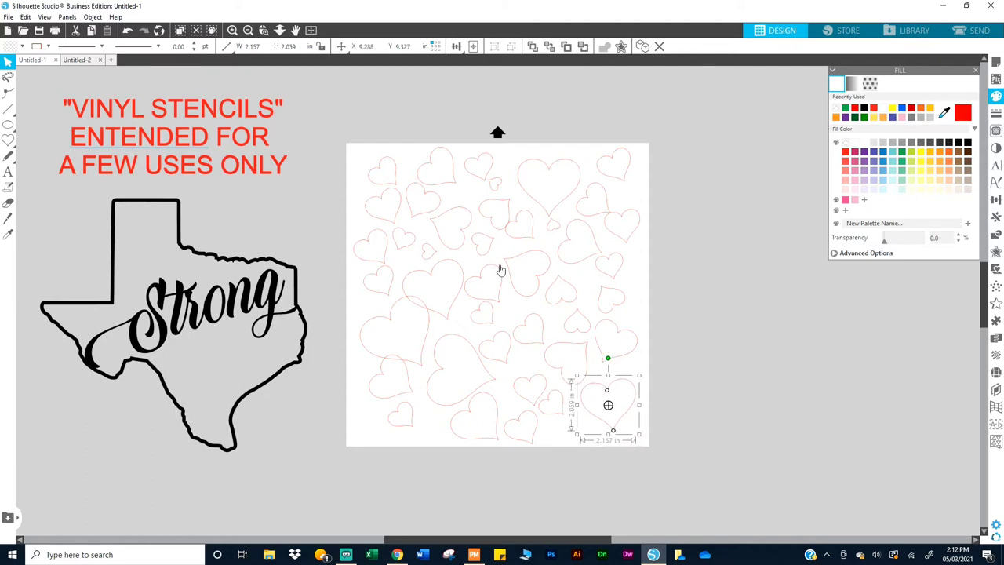
click(406, 378)
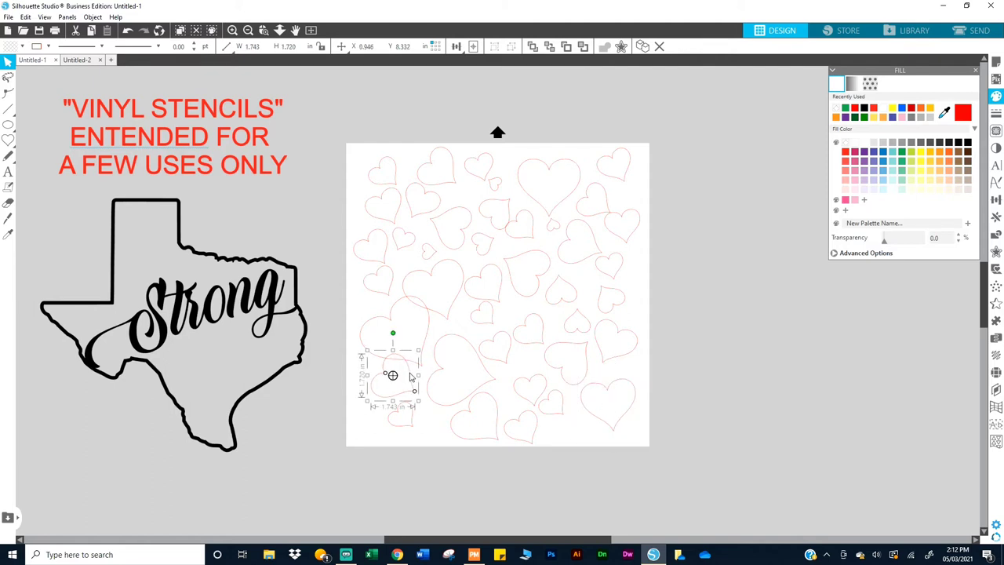
drag(413, 390, 433, 431)
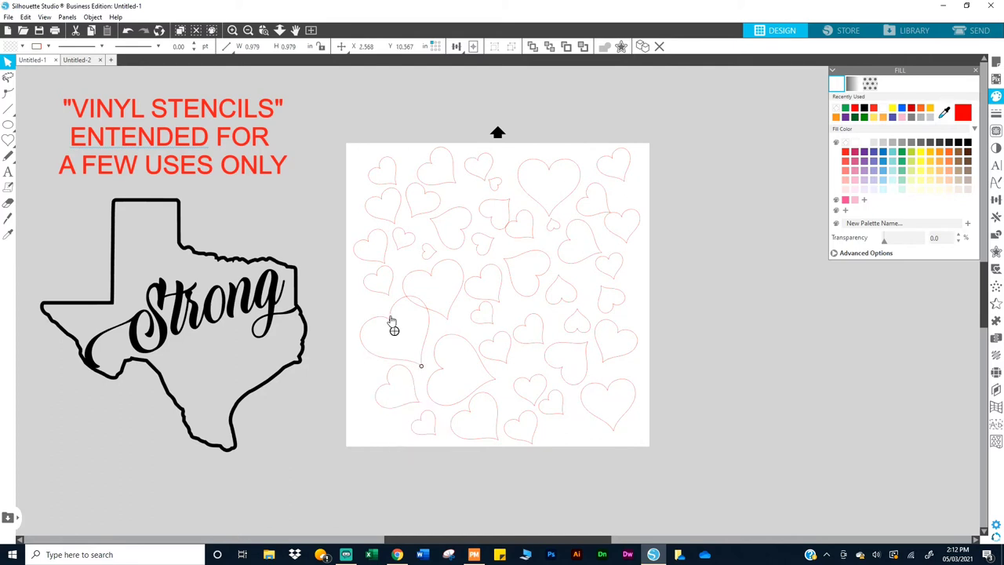
drag(394, 324, 379, 329)
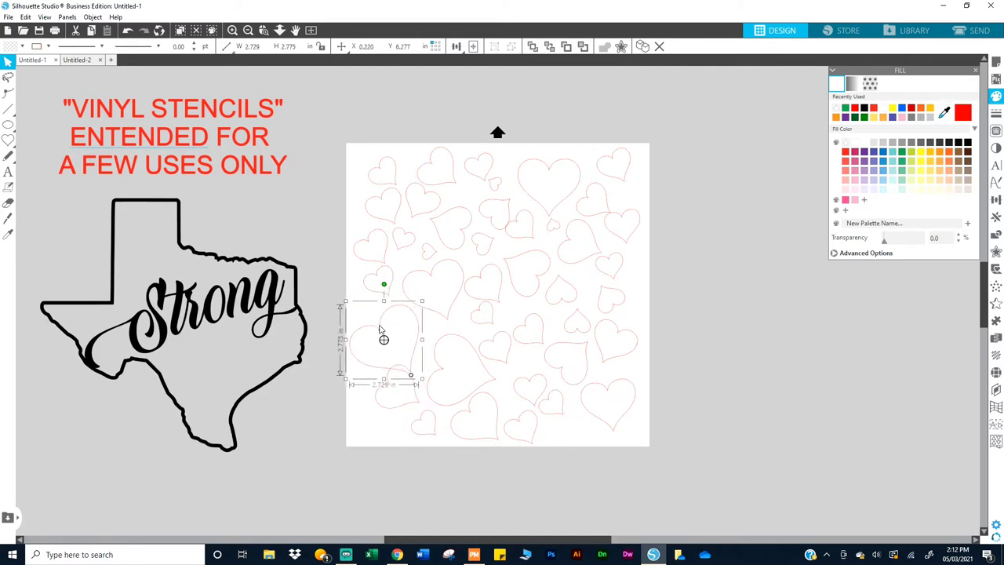
Step: Enlarge the small heart near the top to about 0.9 in
click(385, 418)
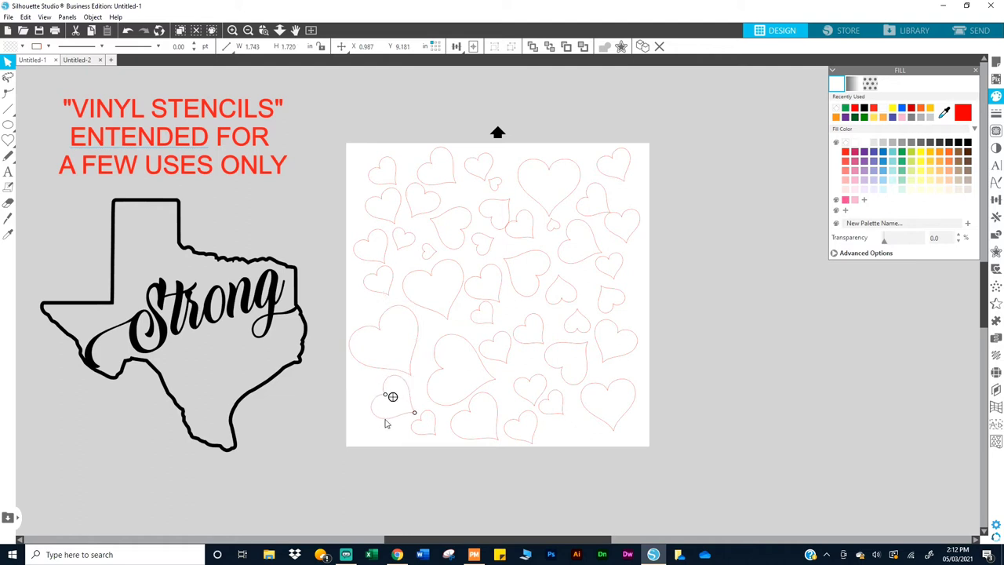
click(372, 282)
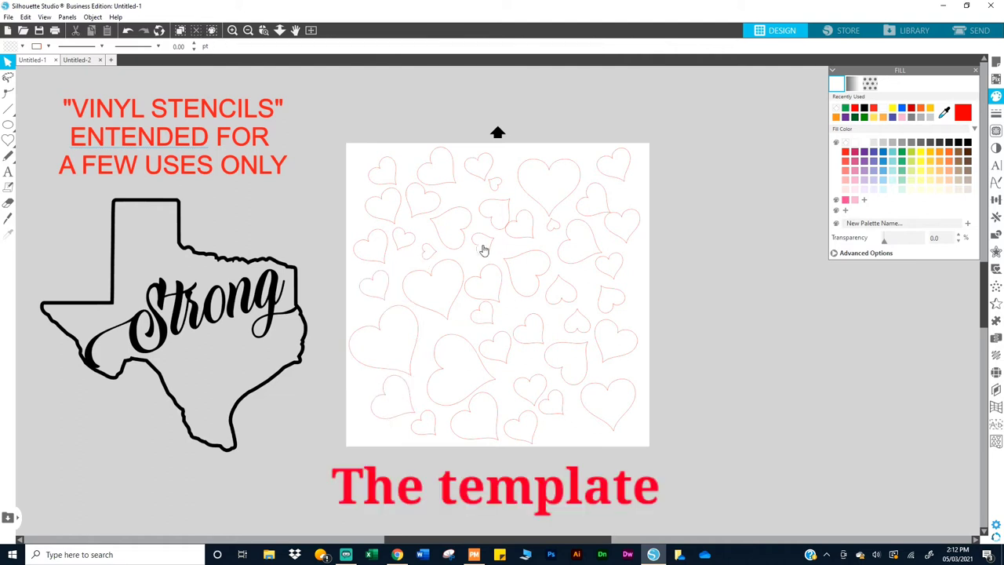
click(517, 244)
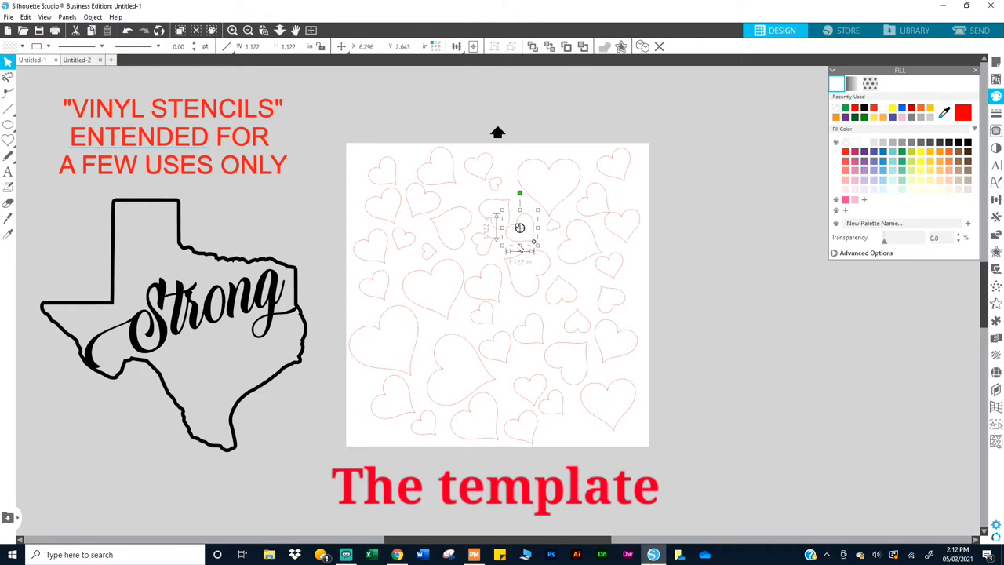
mouse_move(519, 191)
mouse_down()
mouse_move(502, 179)
mouse_move(504, 195)
mouse_up()
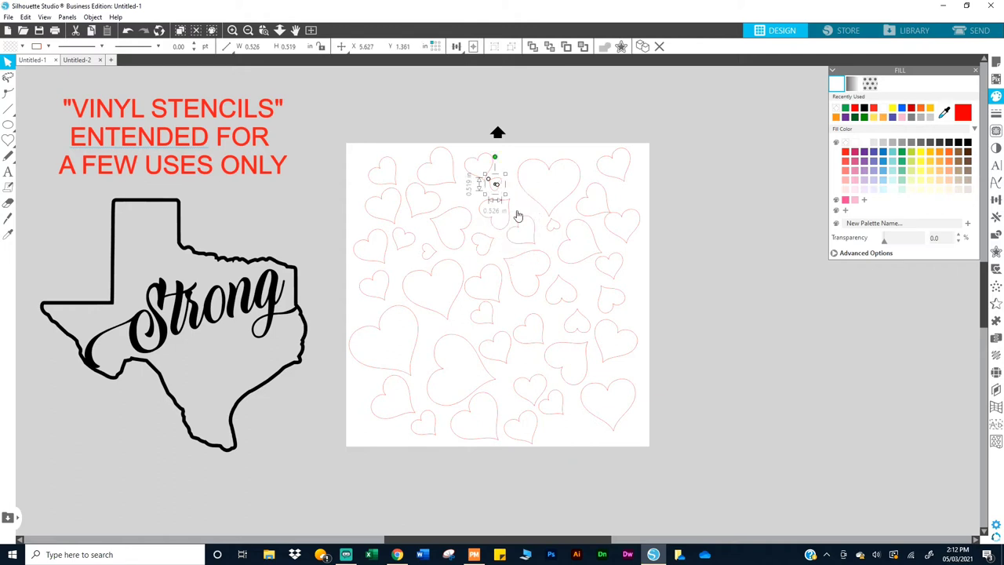
drag(506, 200, 498, 178)
click(606, 212)
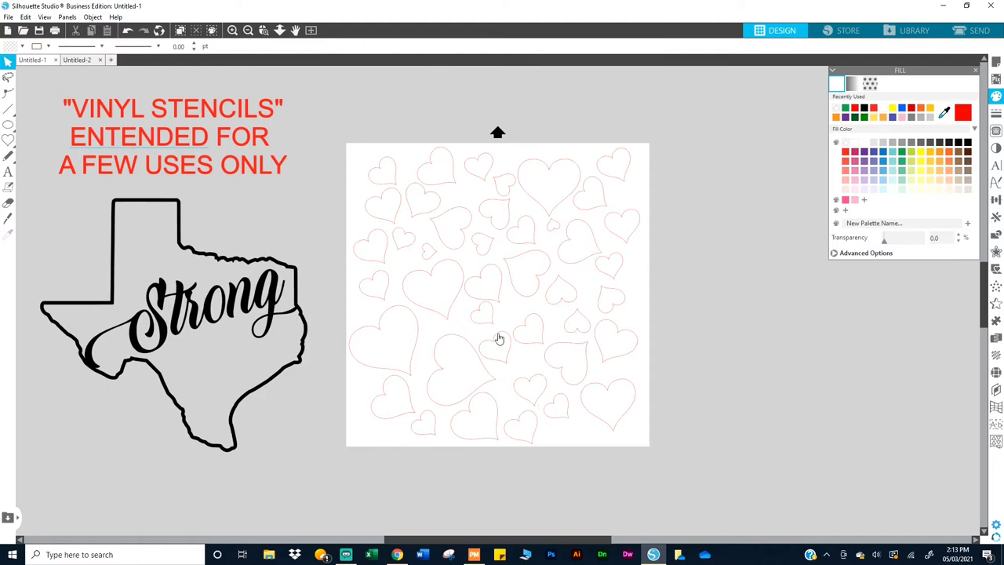
Step: Rotate a small heart in the middle of the pattern about 90 degrees
click(475, 318)
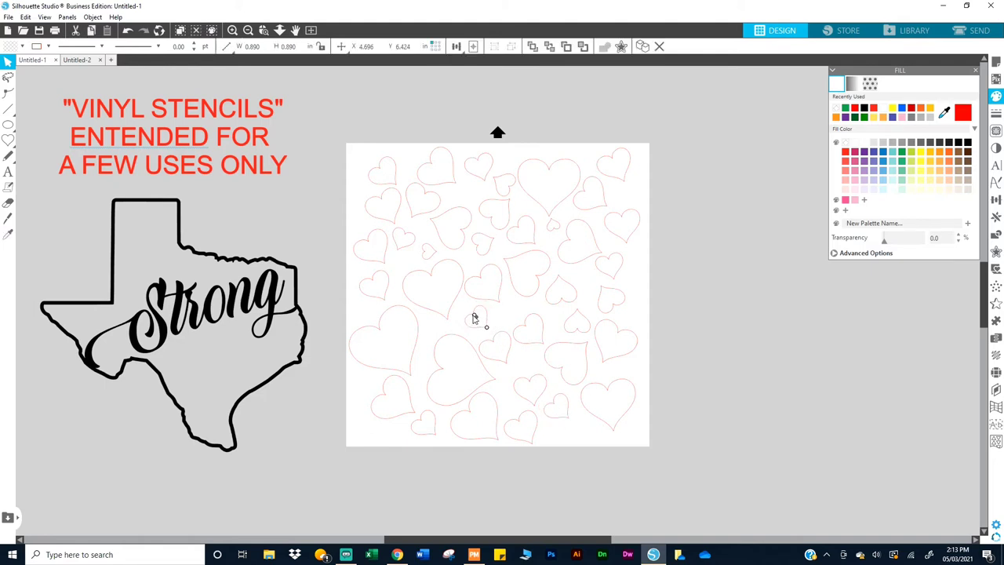
click(493, 350)
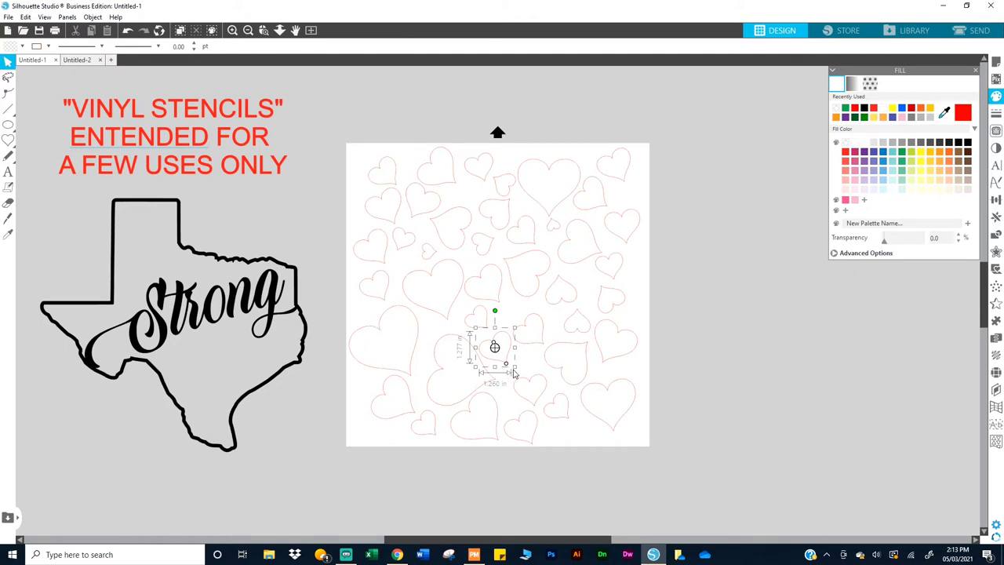
click(492, 326)
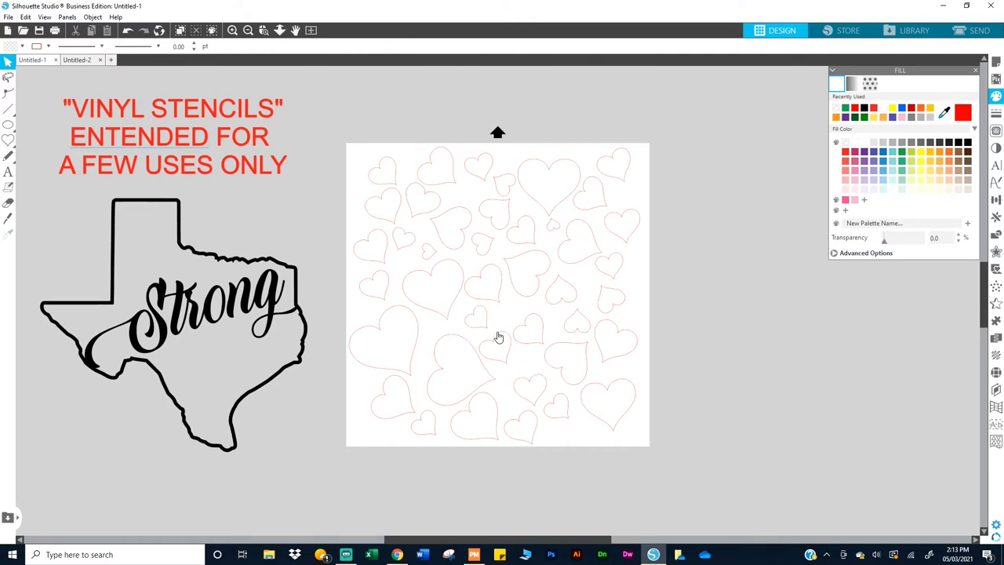
click(496, 324)
drag(495, 312, 521, 381)
Step: Scale the tiny upper-right heart up to about 0.657 by 0.645 in
click(531, 301)
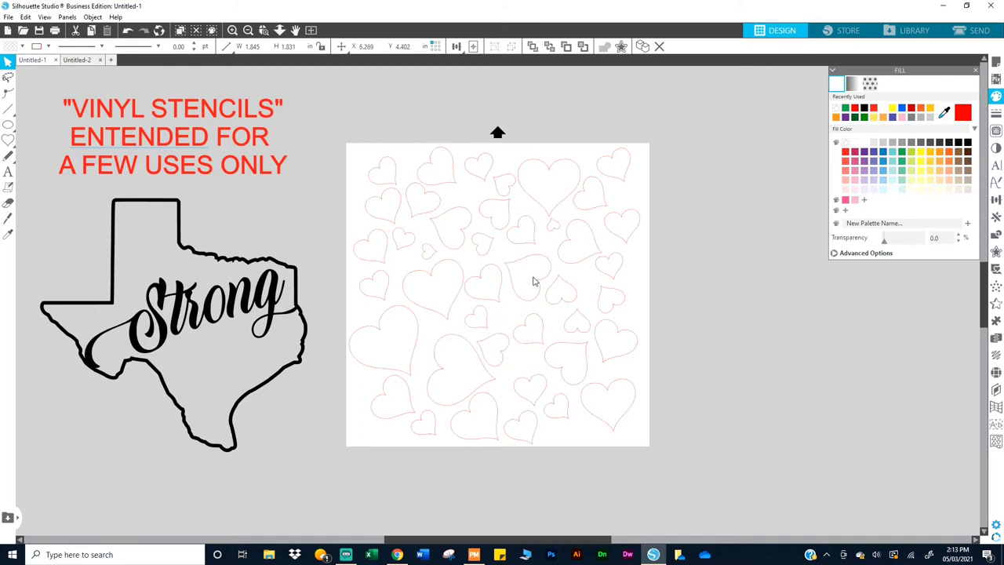
click(553, 230)
mouse_move(545, 232)
mouse_down()
mouse_move(553, 220)
mouse_move(553, 229)
mouse_up()
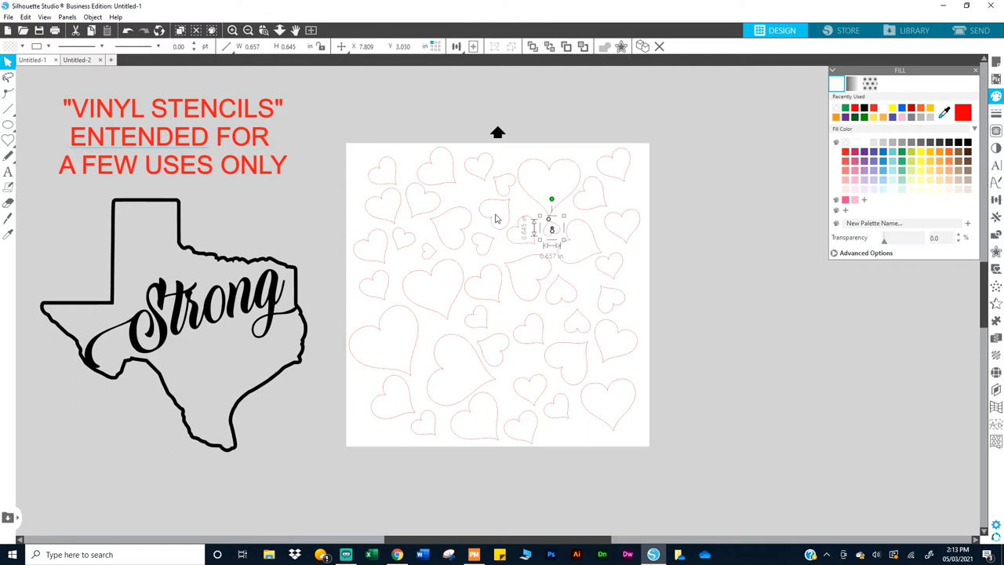
Step: Shift small lower-middle hearts into empty gaps and nudge the 1.887 in heart near bottom centre
click(378, 106)
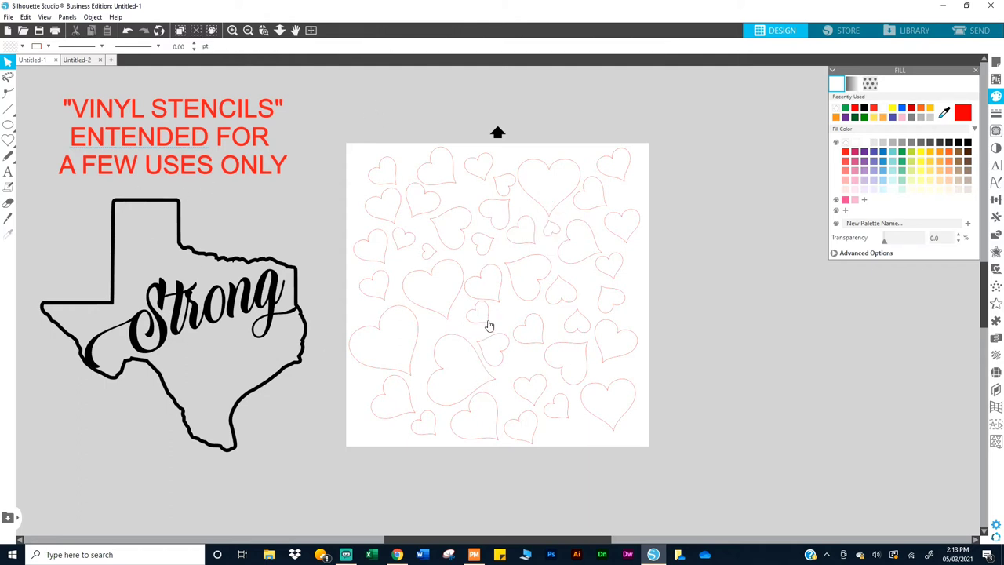
scroll(488, 325, down, 1)
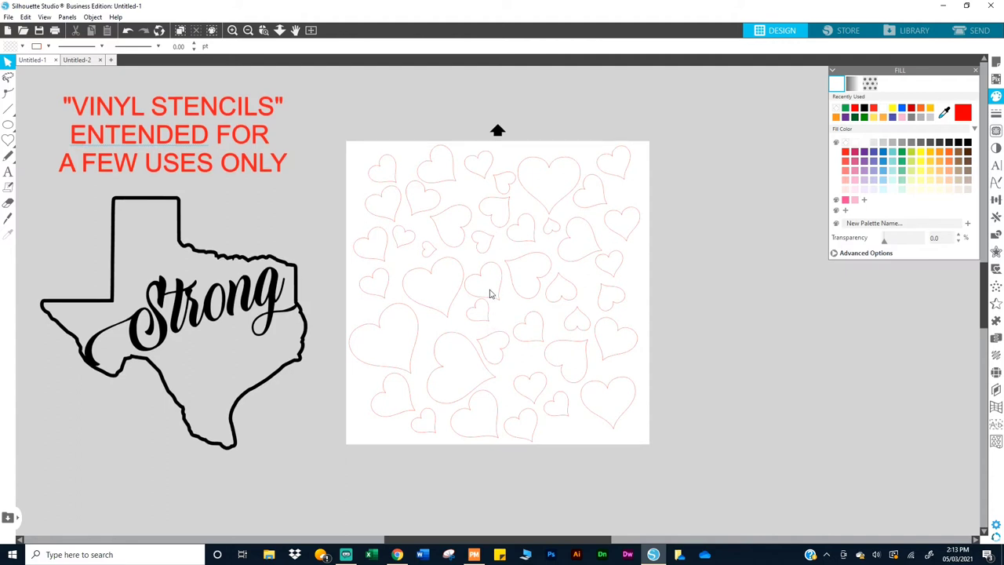
click(485, 323)
key(i)
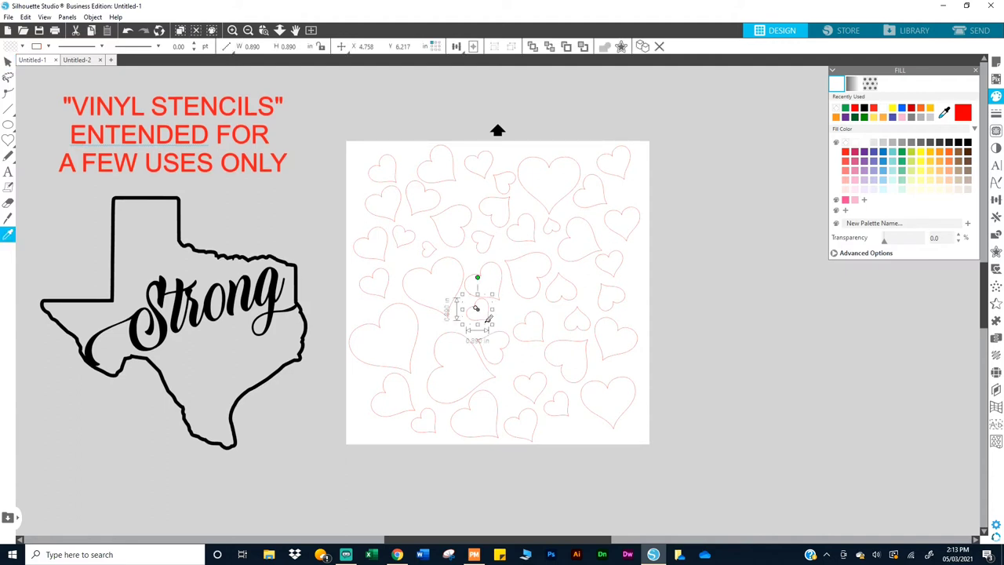
key(v)
click(492, 348)
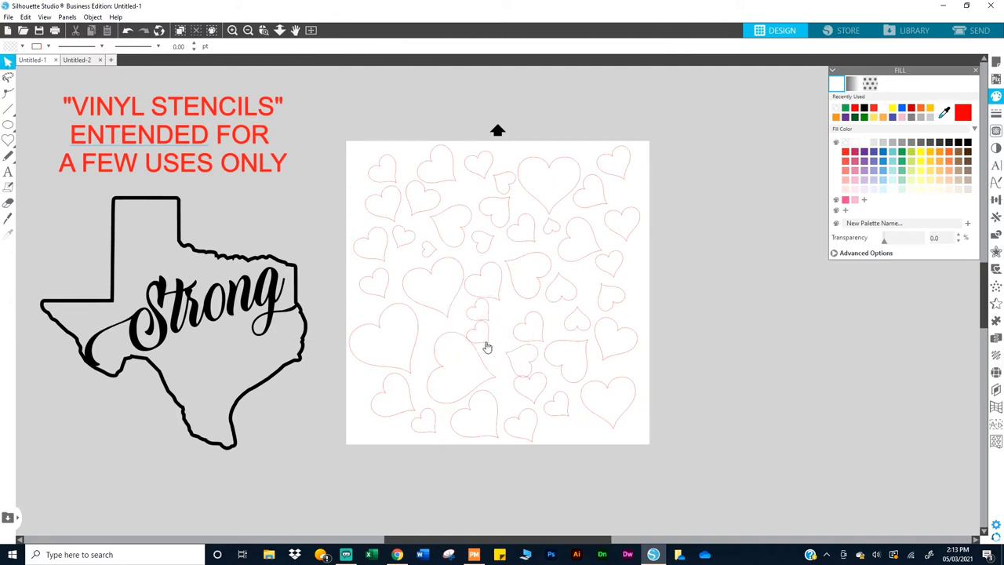
click(474, 342)
drag(474, 343, 441, 337)
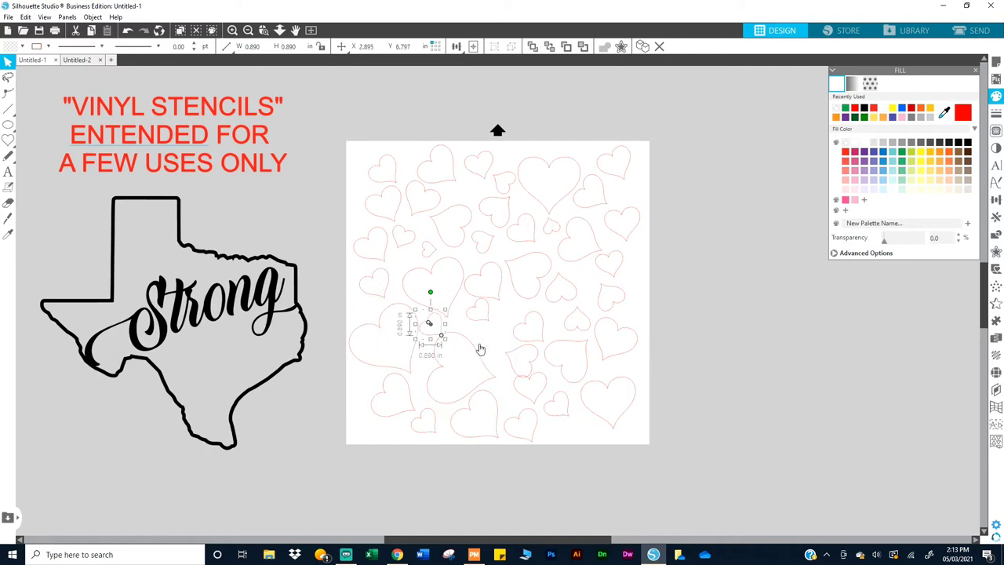
drag(525, 355, 500, 350)
click(439, 370)
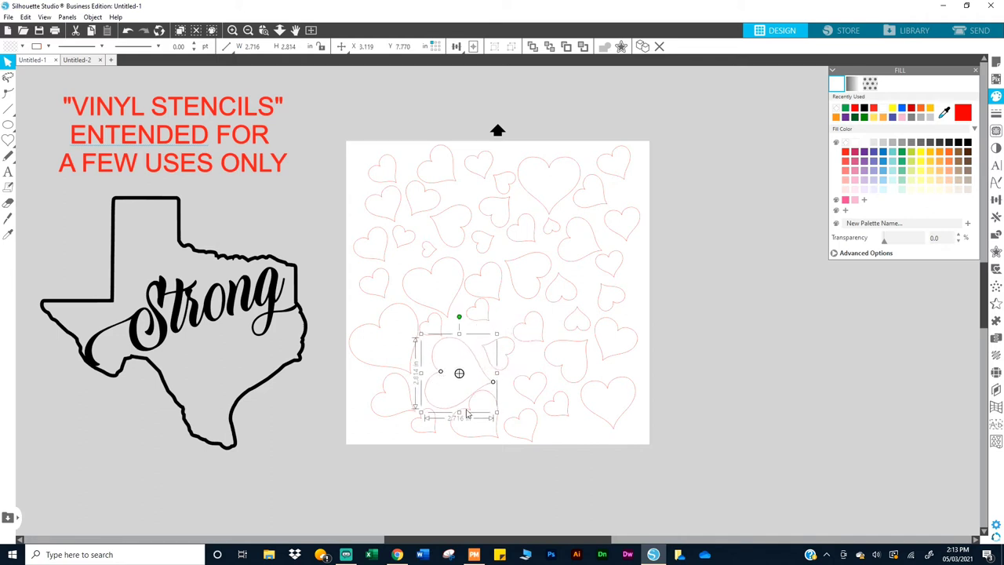
drag(504, 415, 496, 428)
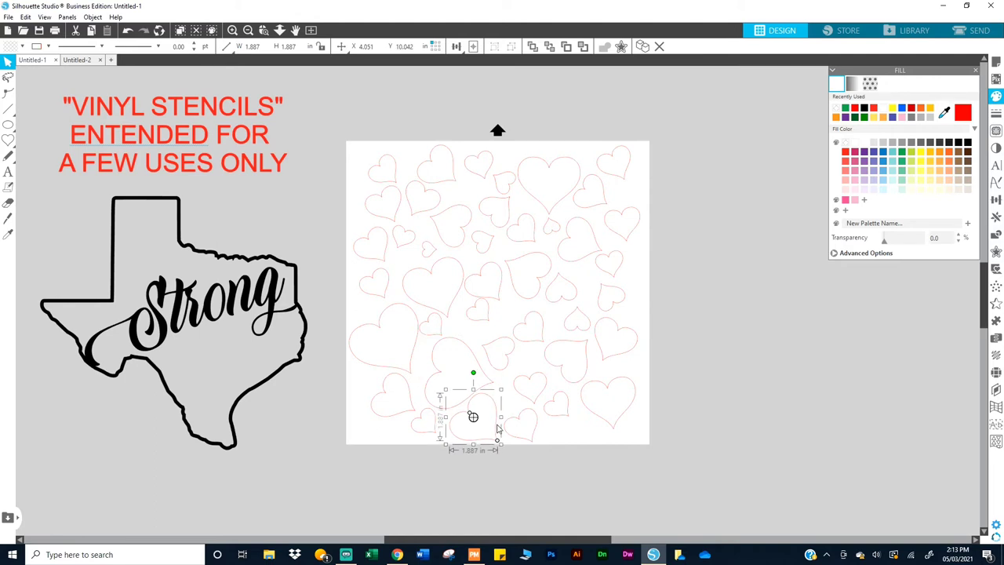
Step: Draw a circle over the hearts, shrink it to 11.662 in, and Center to Page
click(339, 188)
mouse_move(8, 126)
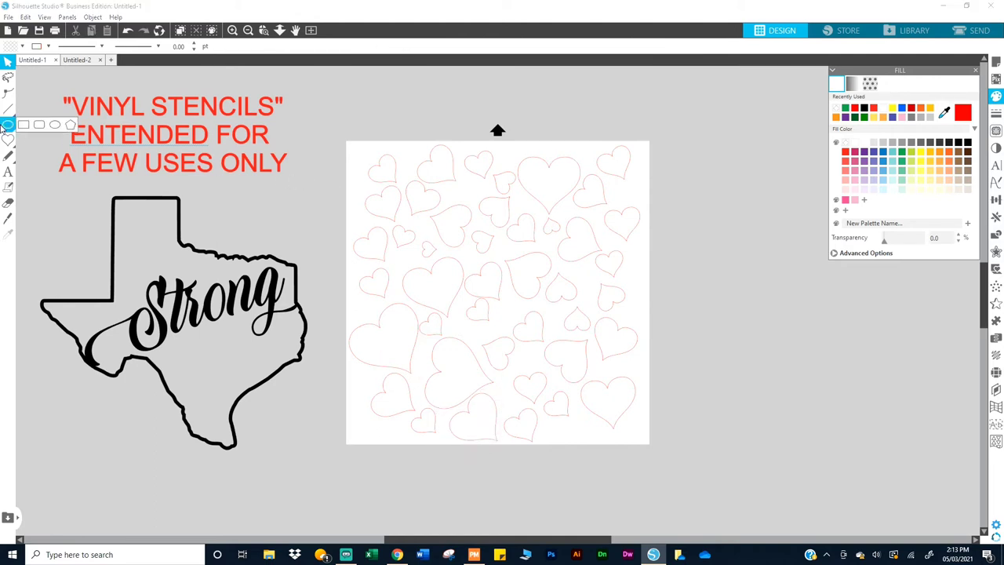
click(55, 126)
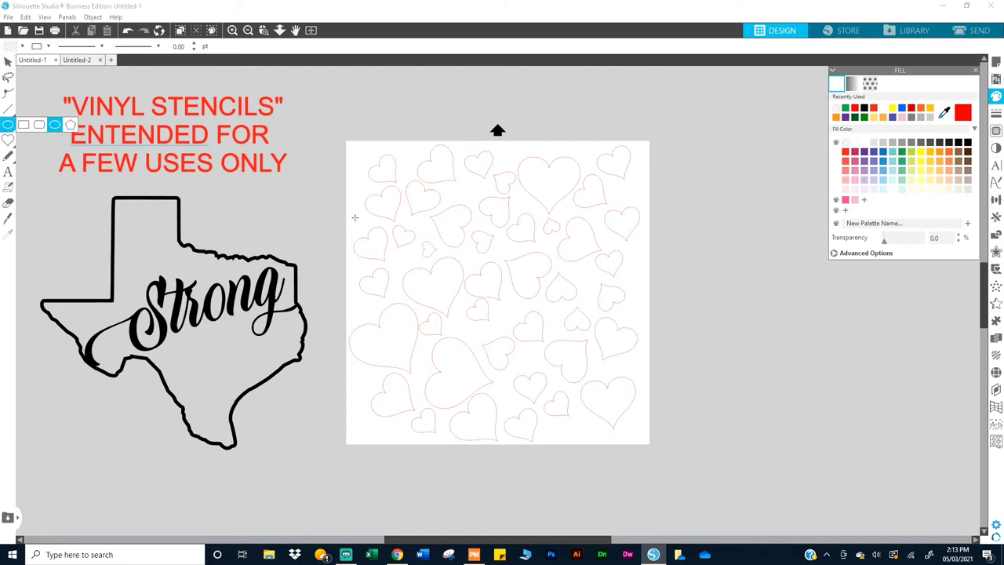
drag(382, 172, 727, 470)
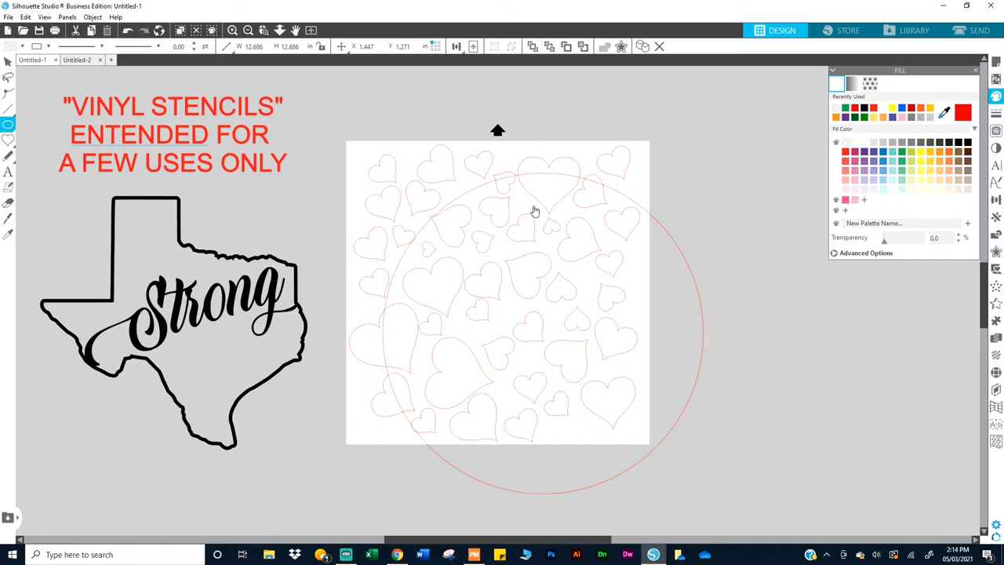
key(Escape)
drag(667, 240, 626, 208)
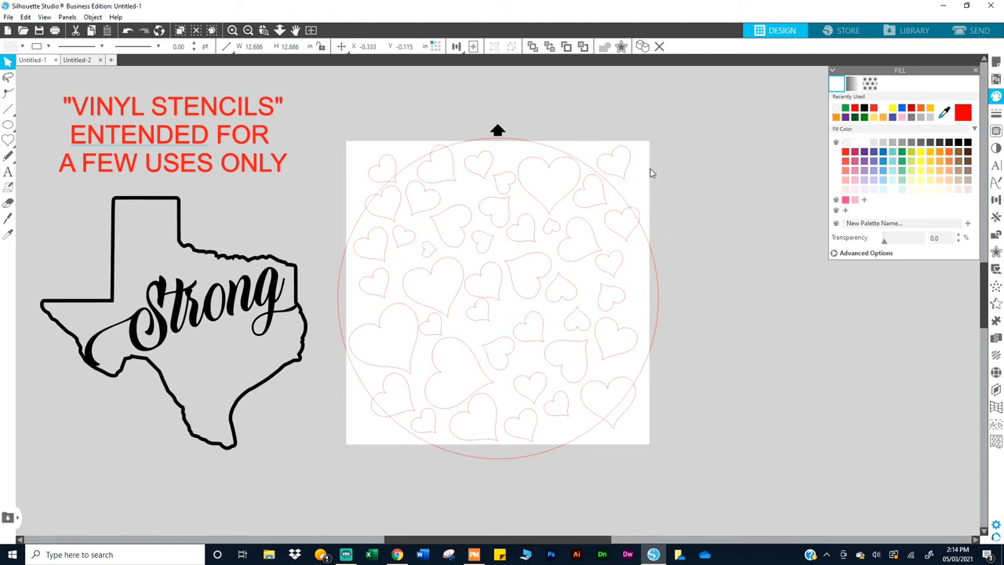
click(645, 248)
click(650, 253)
drag(663, 136, 642, 170)
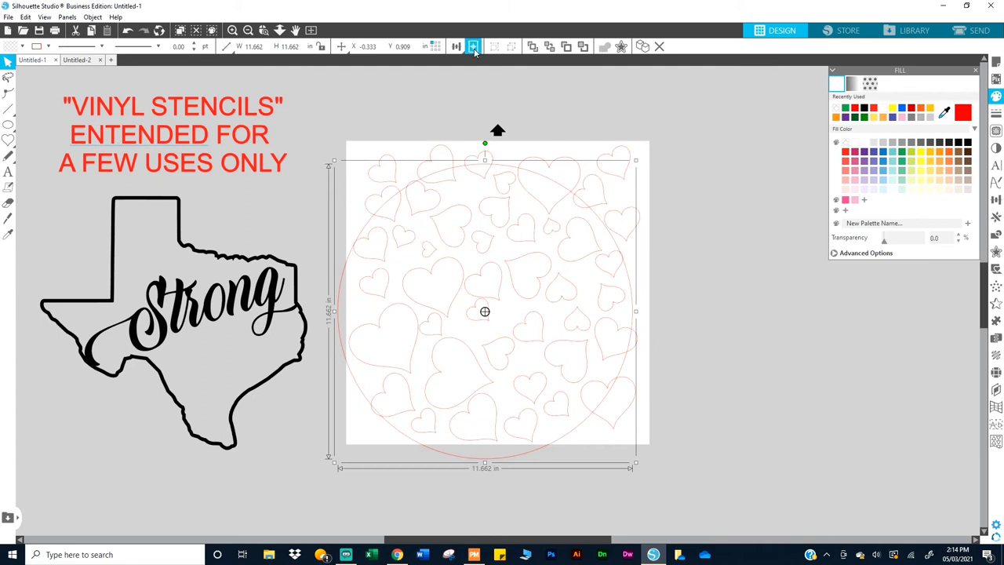
click(473, 47)
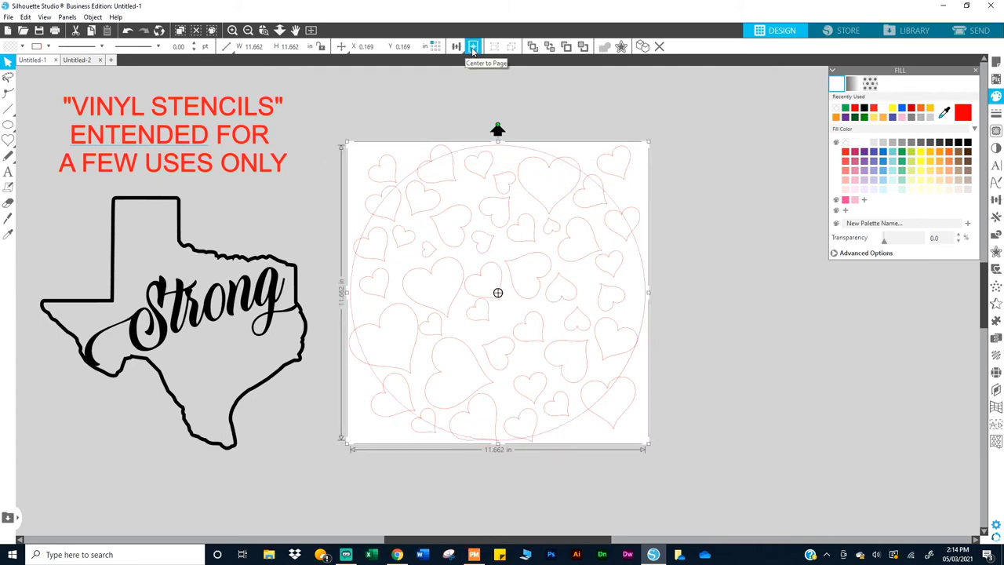
Step: Fill the circle solid black
click(686, 259)
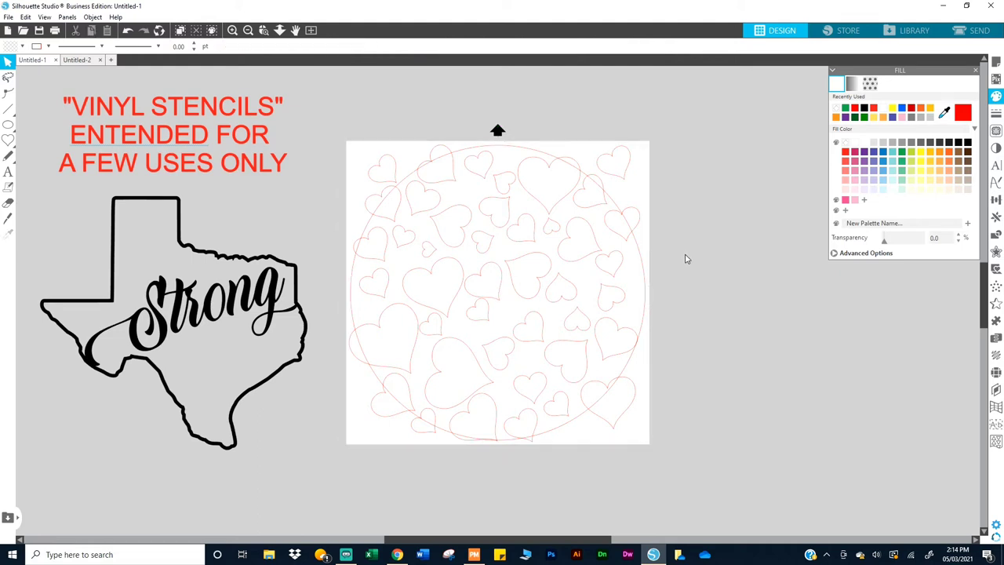
click(643, 285)
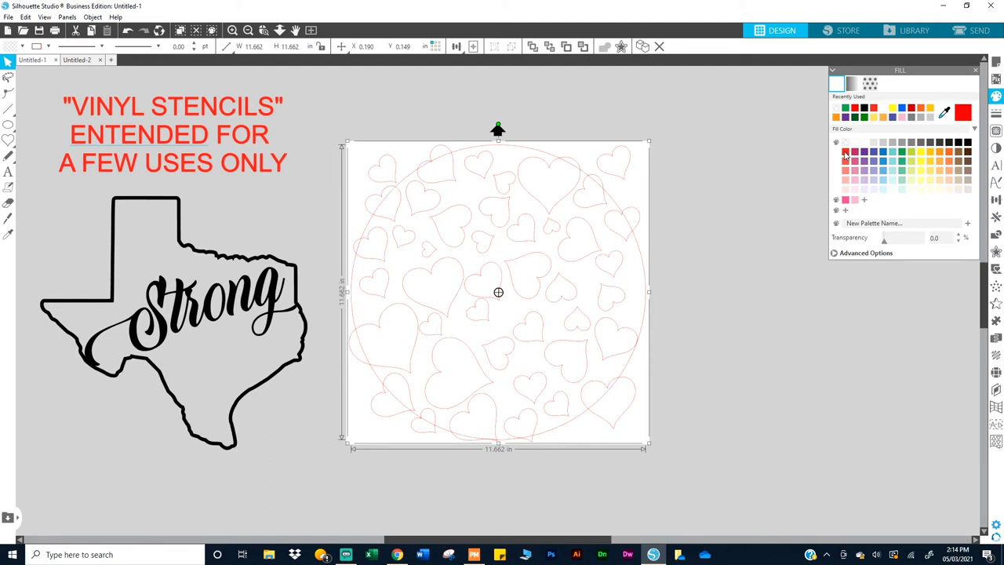
click(968, 143)
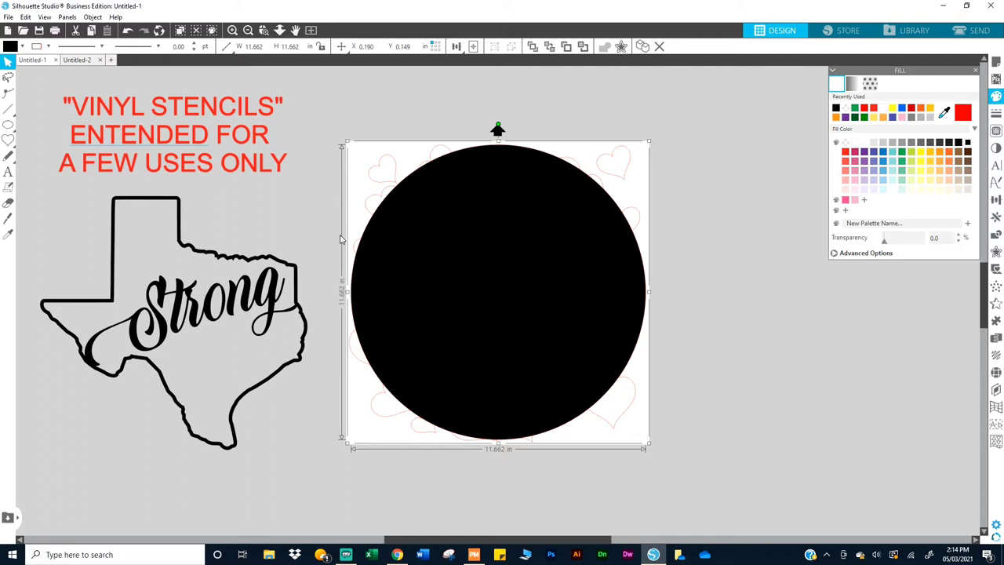
Step: Move the circle aside, fill all hearts red, then place the black circle back over them
right_click(509, 342)
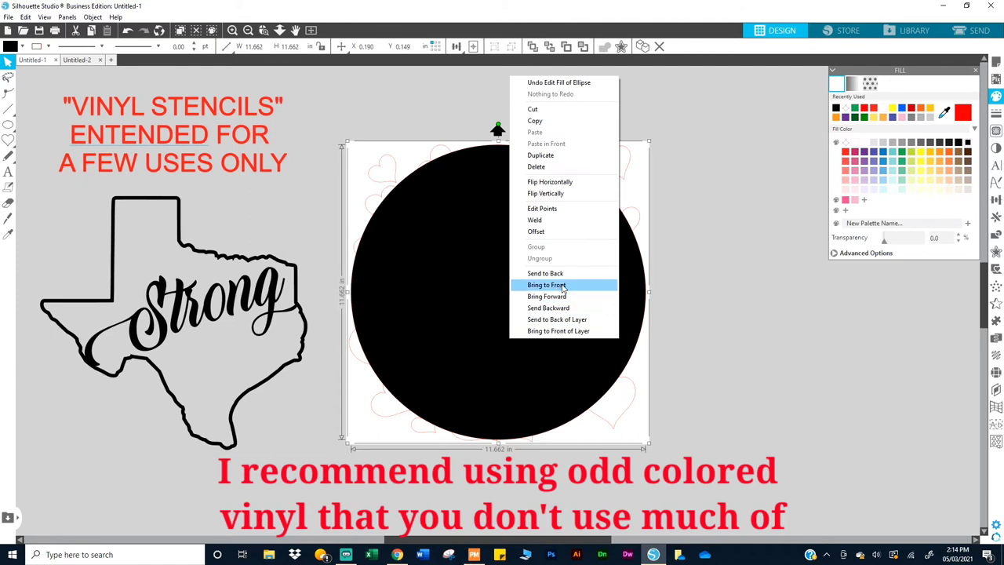
click(584, 384)
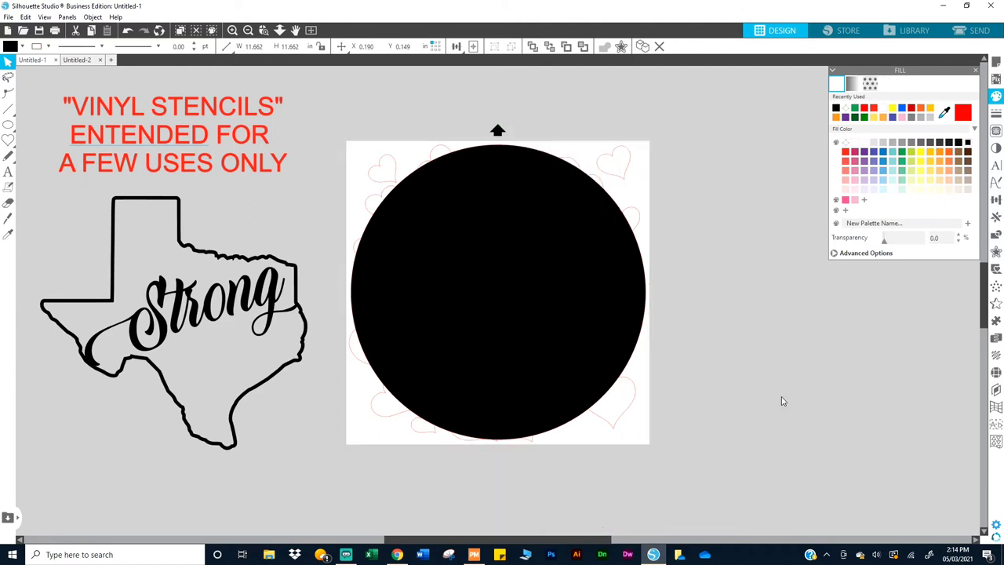
drag(584, 384, 980, 424)
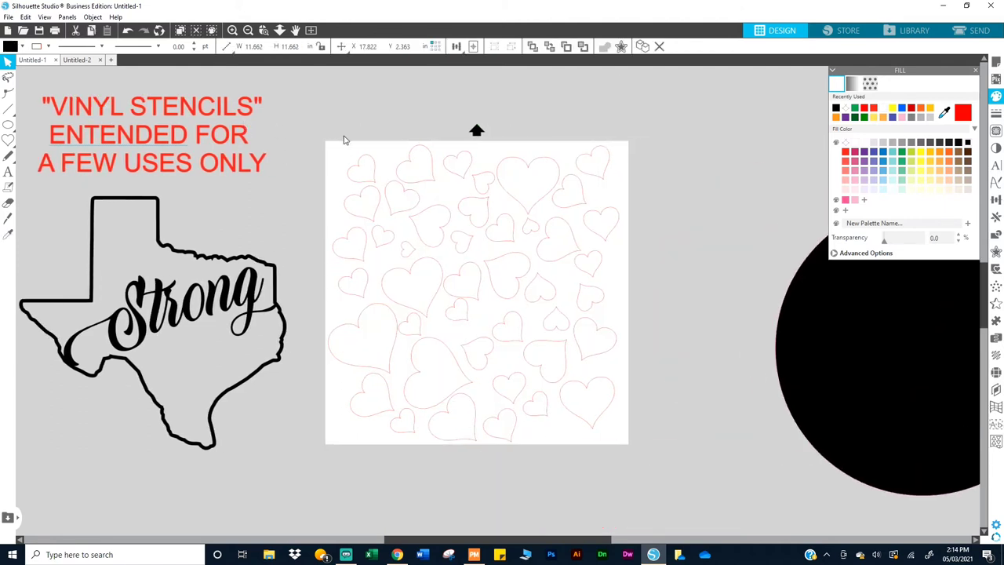
drag(320, 137, 639, 437)
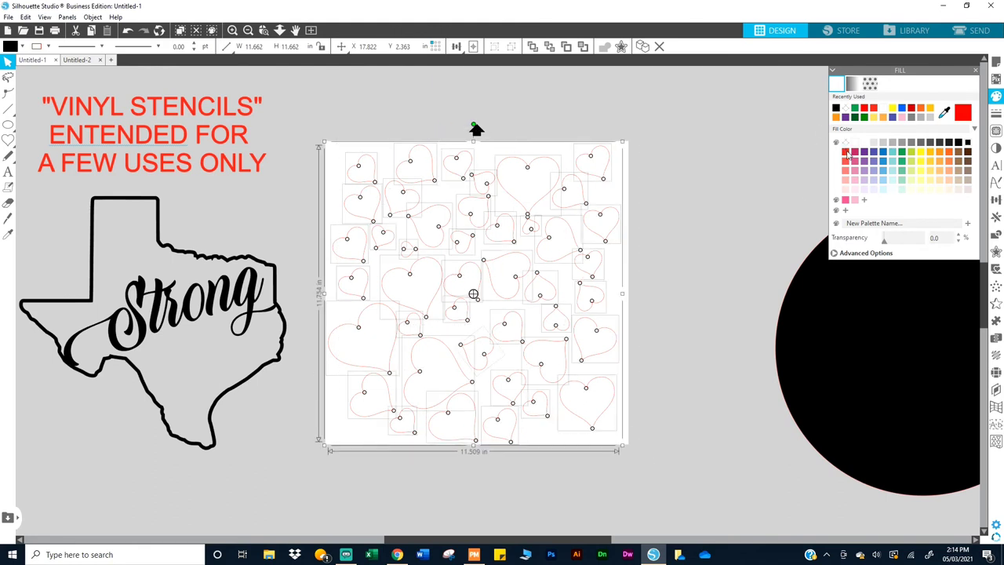
click(845, 151)
click(692, 289)
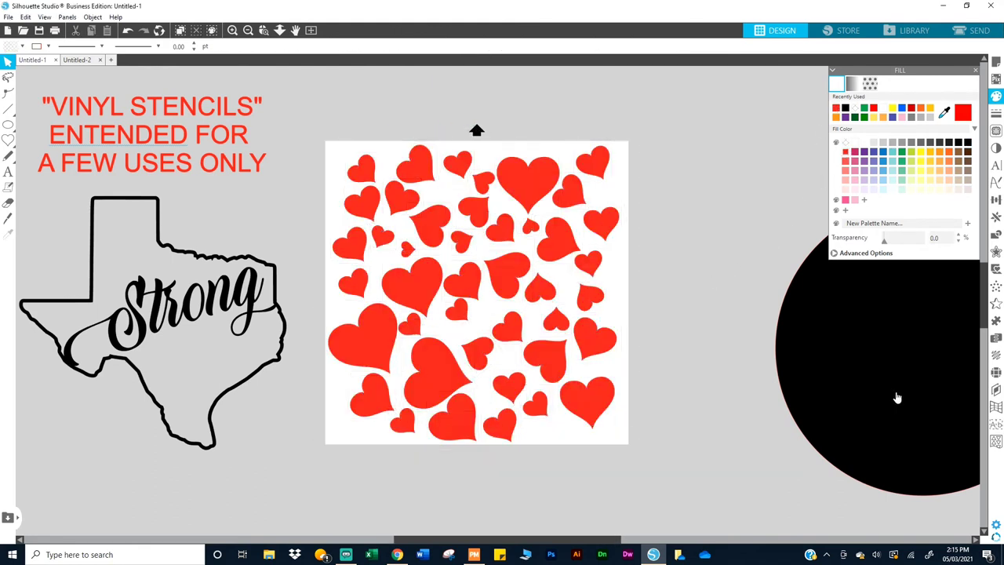
drag(896, 396, 452, 339)
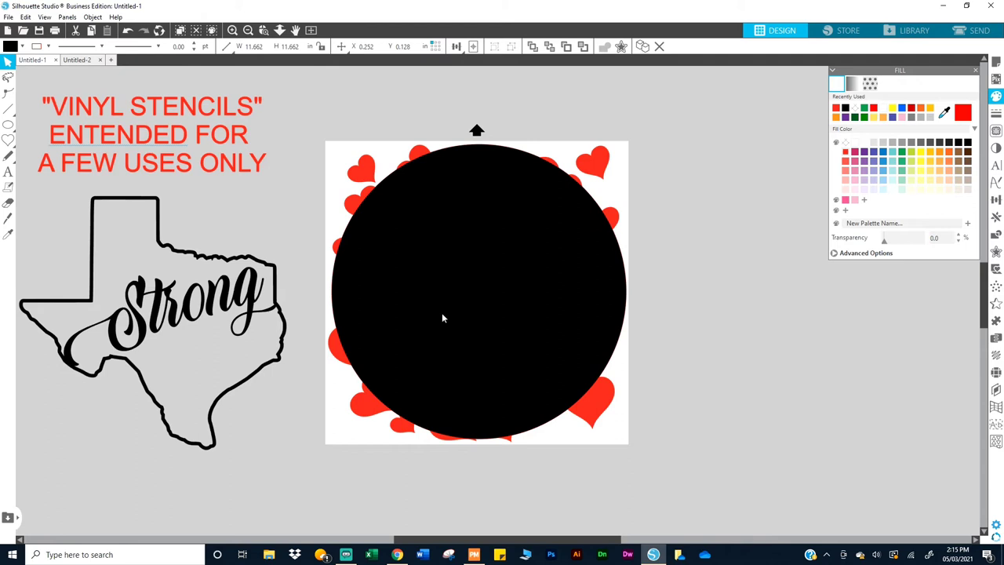
click(469, 72)
drag(502, 379, 500, 378)
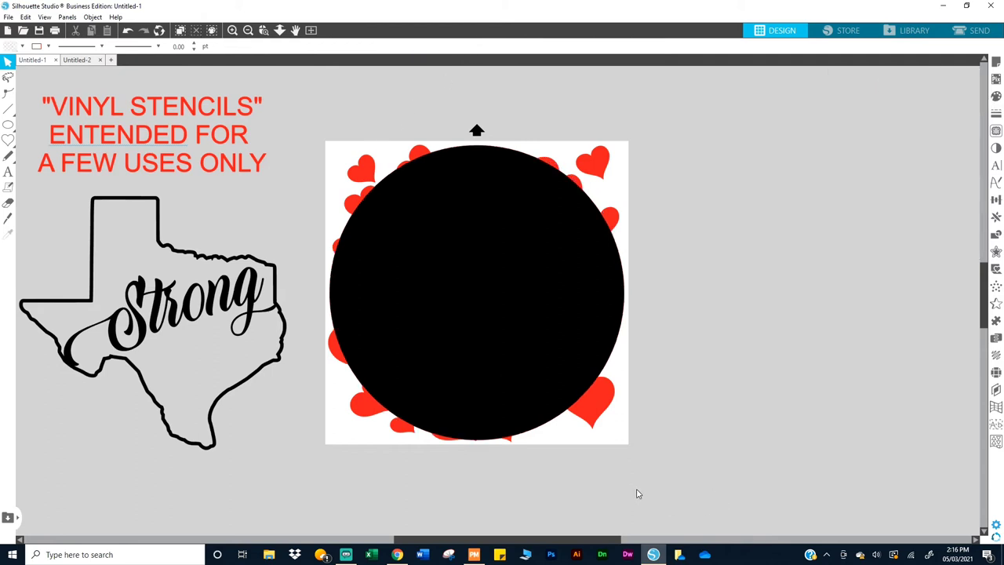
Step: Select the circle with all hearts and apply Crop from the Modify panel
drag(639, 487, 321, 123)
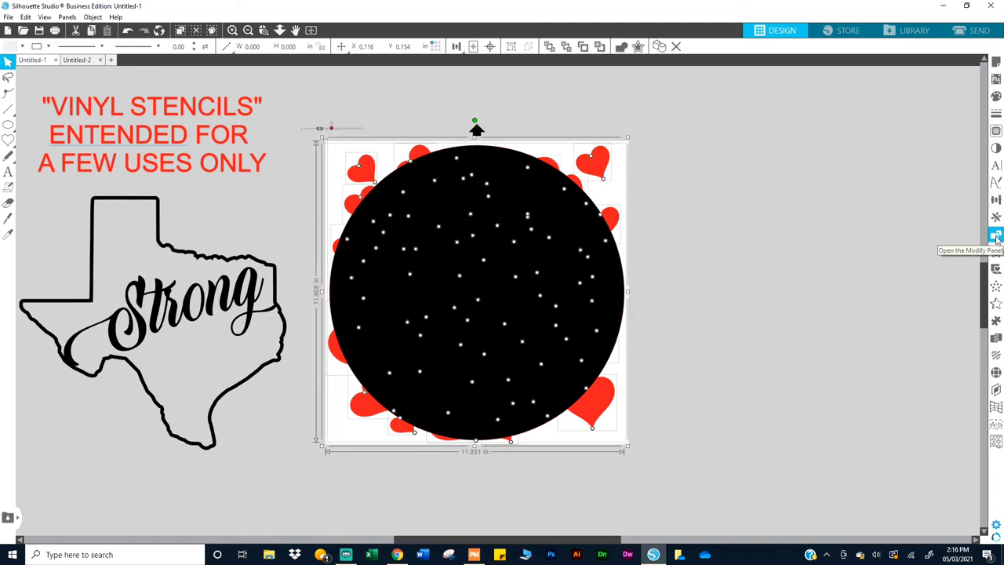
click(996, 236)
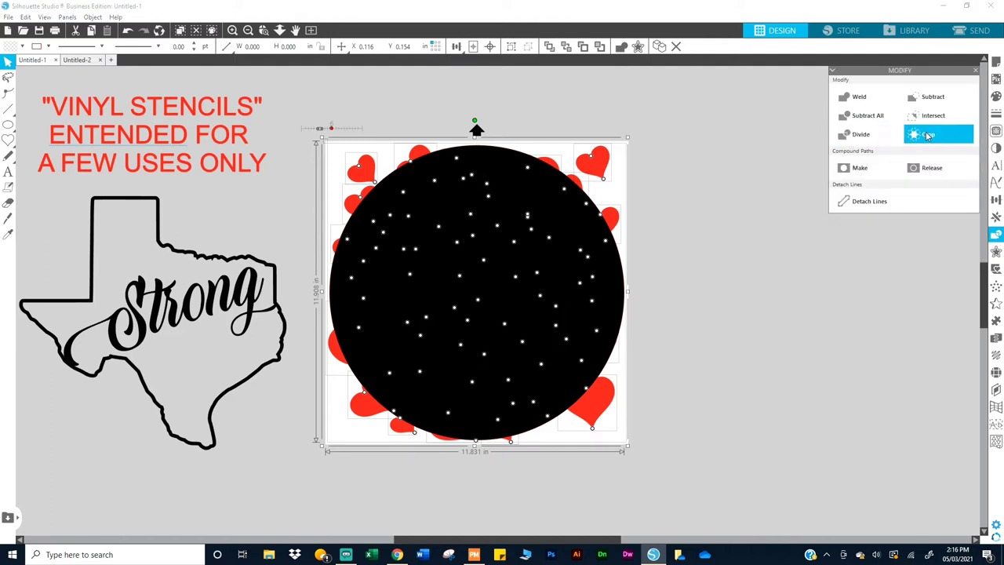
click(928, 136)
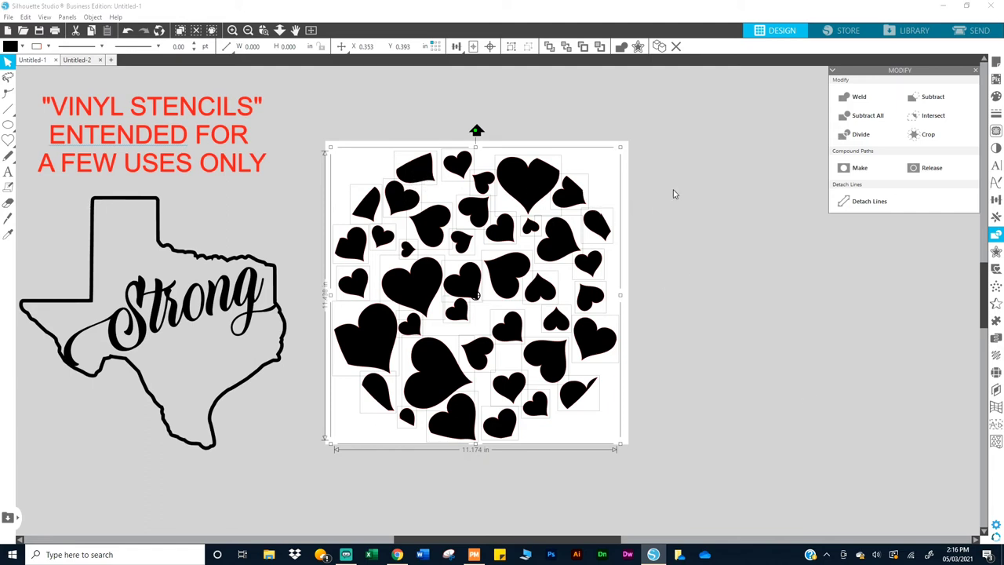
Step: Apply a red fill to the cropped hearts, then clear the selection
click(995, 96)
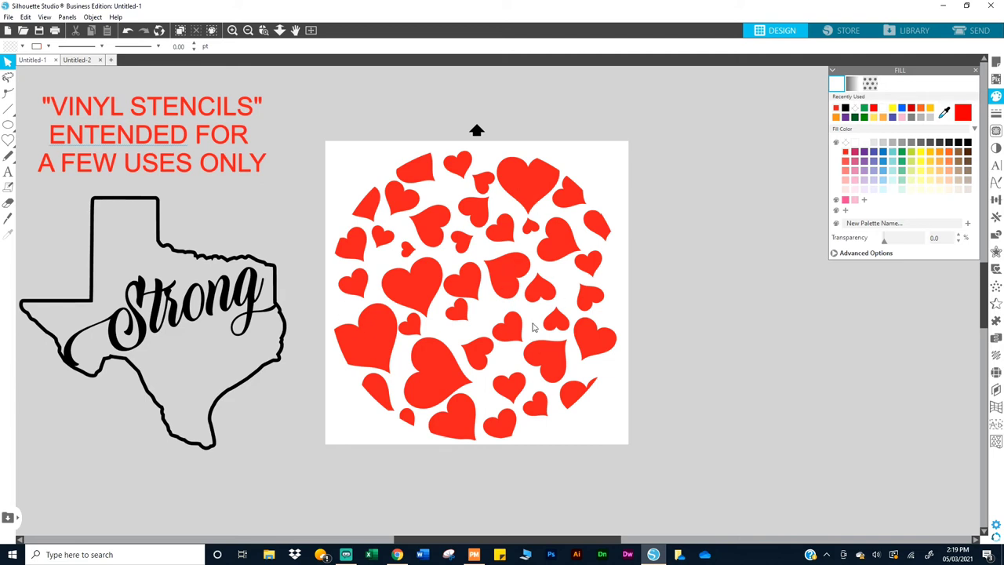
click(523, 194)
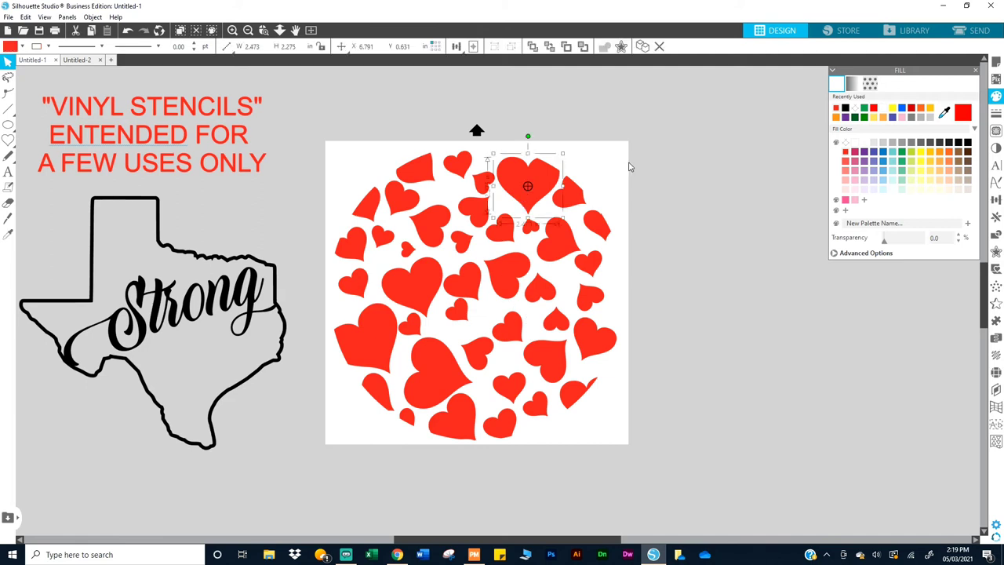
key(Escape)
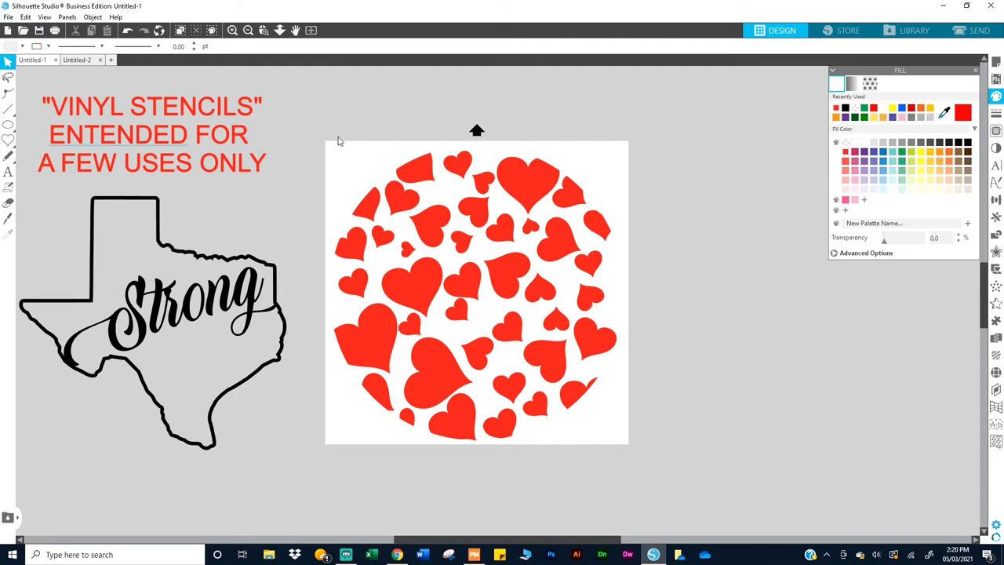
Step: Group all the red hearts into one object
drag(338, 142, 629, 455)
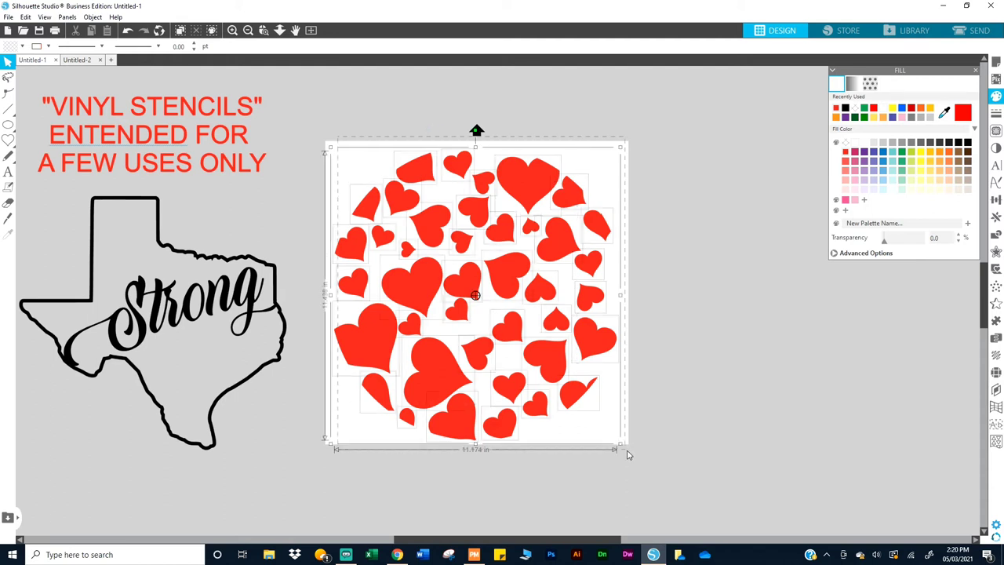
right_click(601, 355)
click(630, 244)
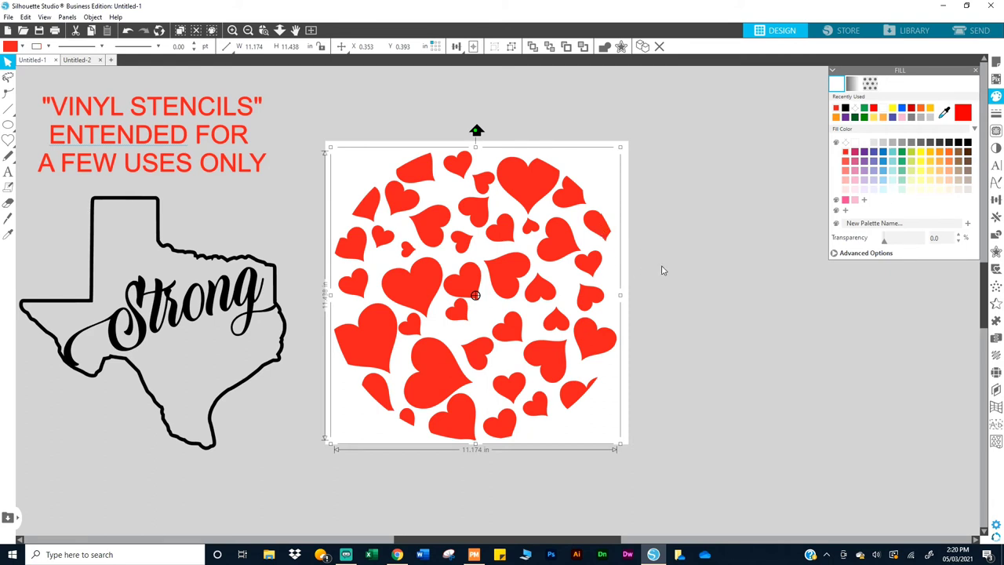
click(716, 229)
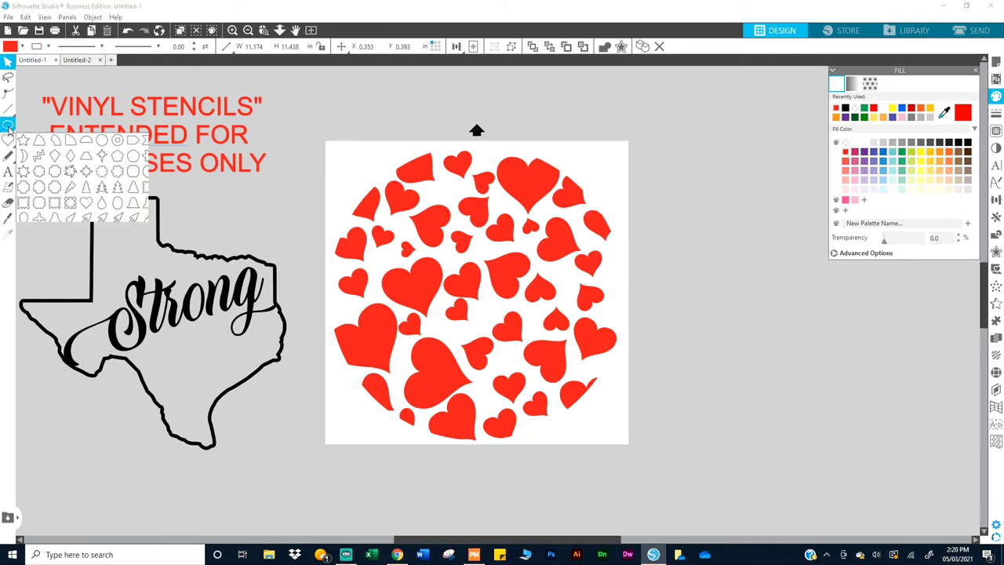
Step: Draw a circle about 11.62 in across enclosing the heart group, discarding a stray tiny ellipse
mouse_move(8, 124)
click(58, 127)
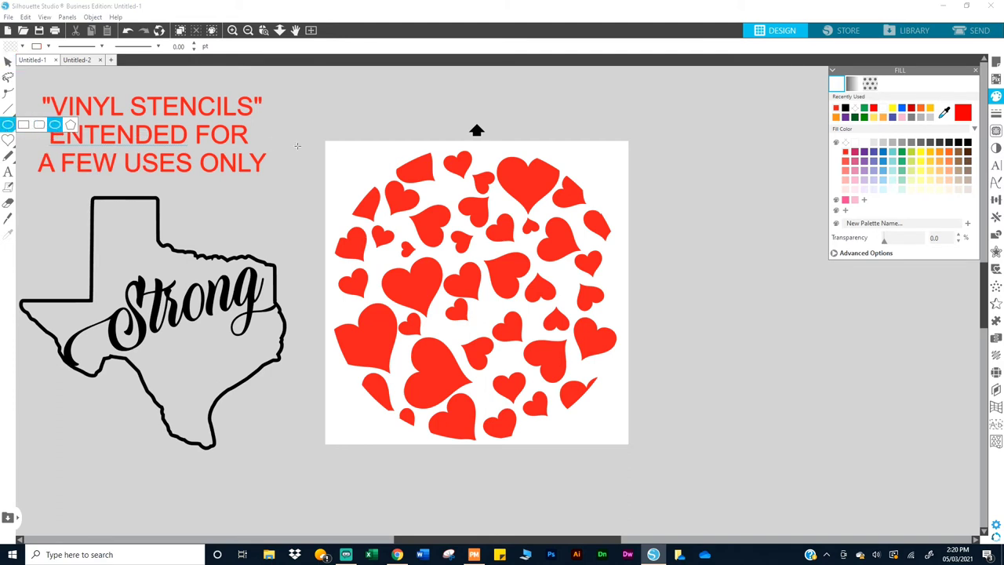
click(357, 156)
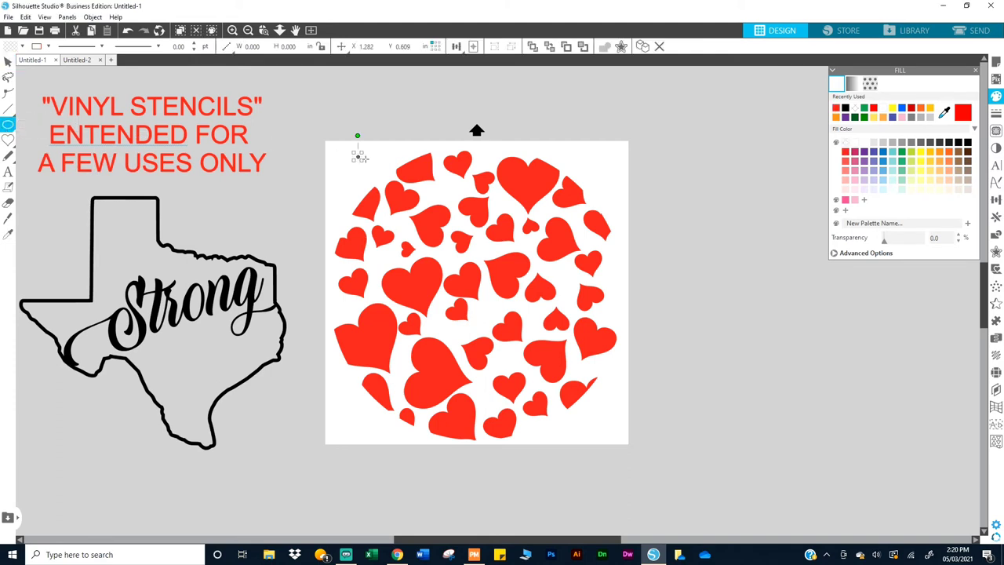
key(Delete)
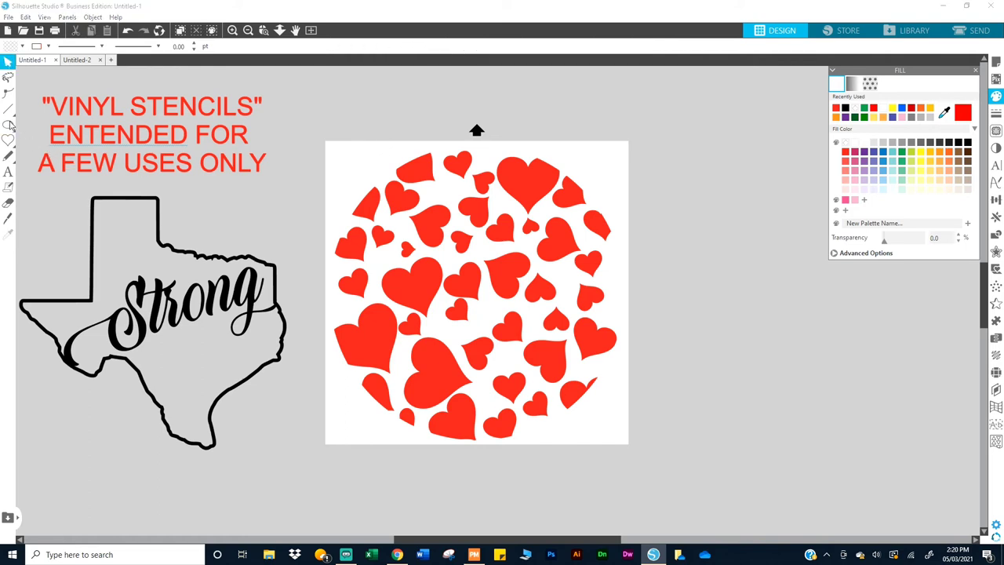
mouse_move(9, 125)
click(59, 131)
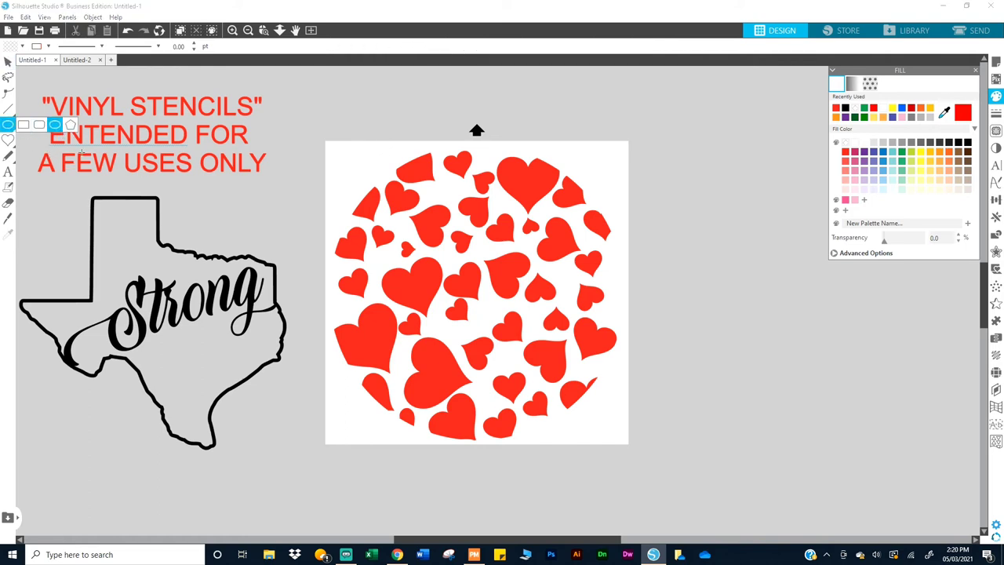
mouse_move(343, 145)
mouse_down()
mouse_move(611, 408)
mouse_move(672, 482)
mouse_move(653, 424)
mouse_up()
key(v)
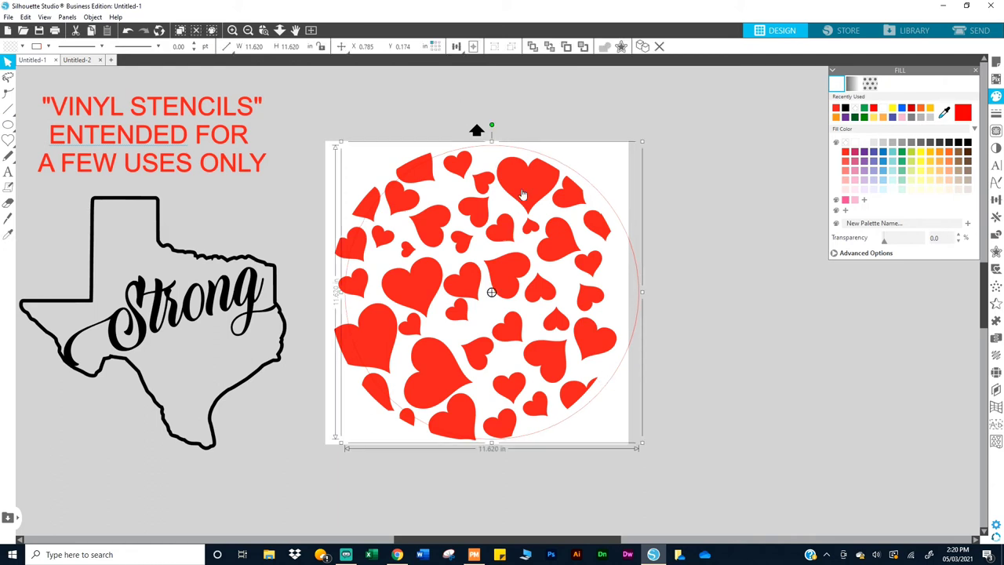
Step: Centre the heart group and the circle together on the page
click(521, 188)
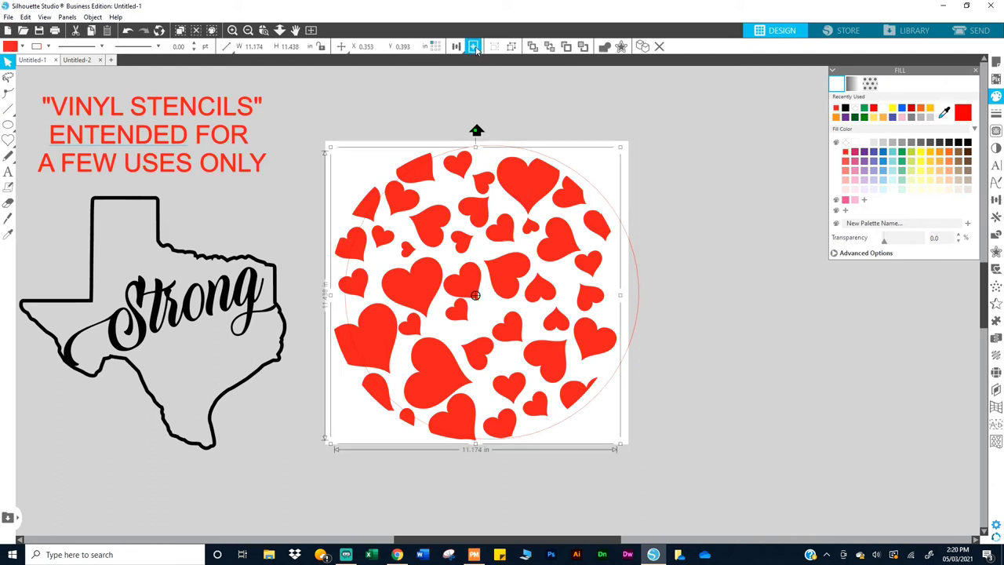
click(474, 47)
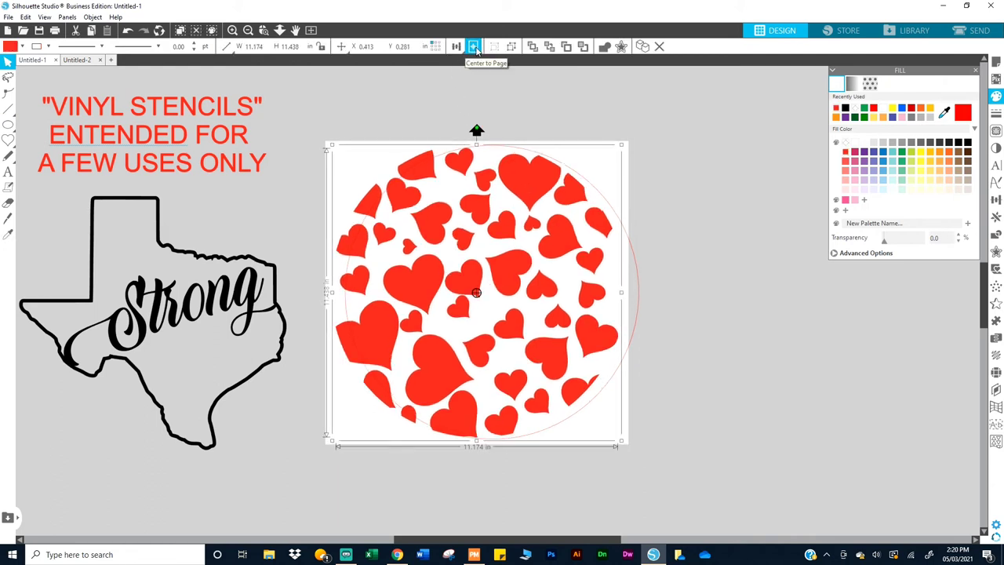
shift+click(640, 288)
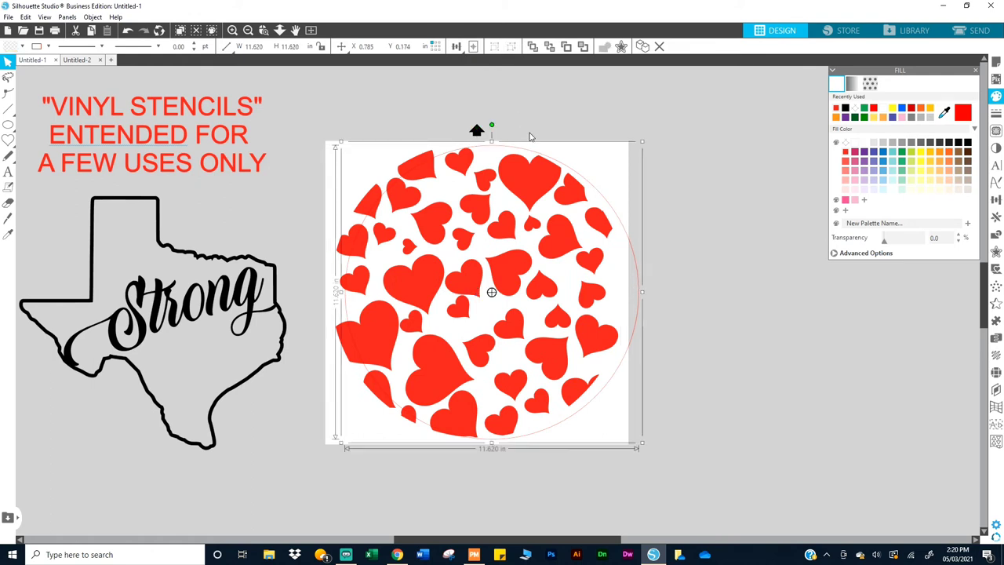
click(474, 47)
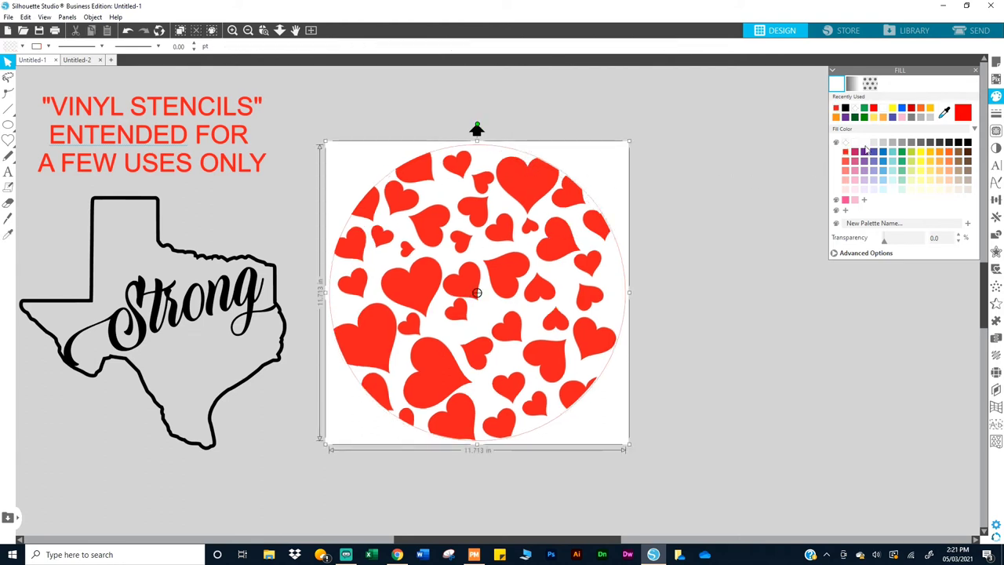
Step: Send the circle behind the red hearts and bring up the Modify shape-combining panel
right_click(483, 319)
click(524, 254)
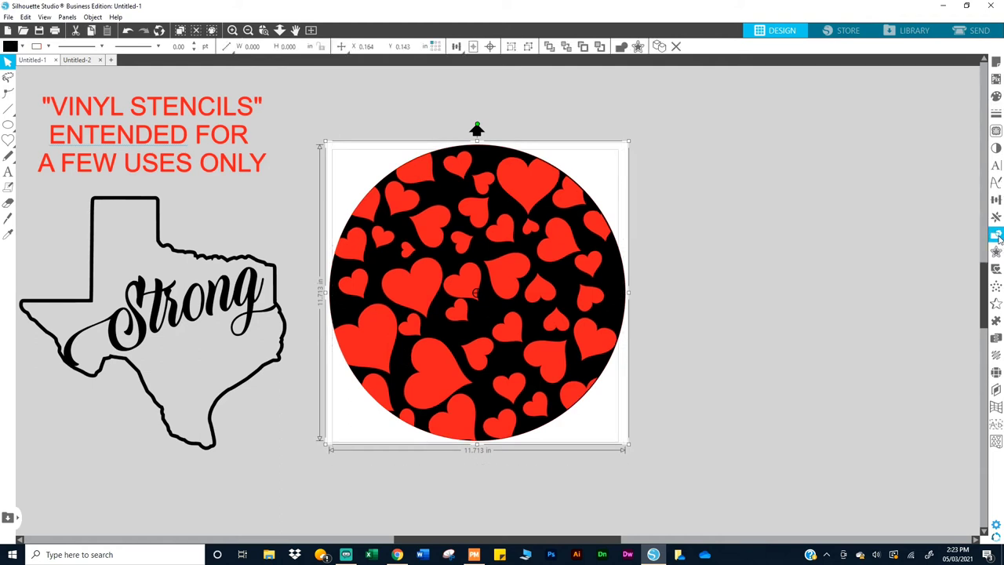
click(996, 237)
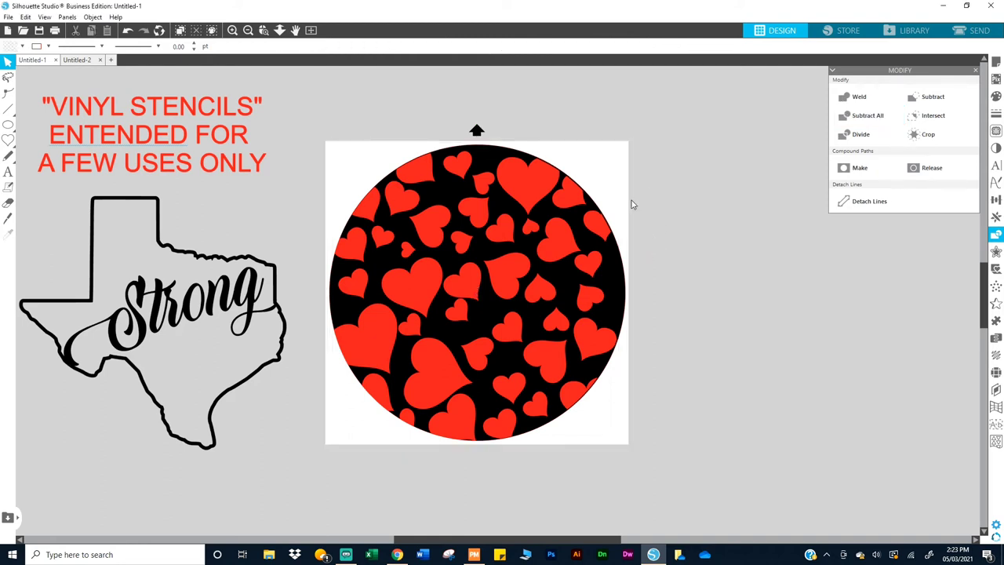
Step: Move the red heart group to the right of the stencil circle and deselect it
drag(525, 190, 850, 197)
key(Escape)
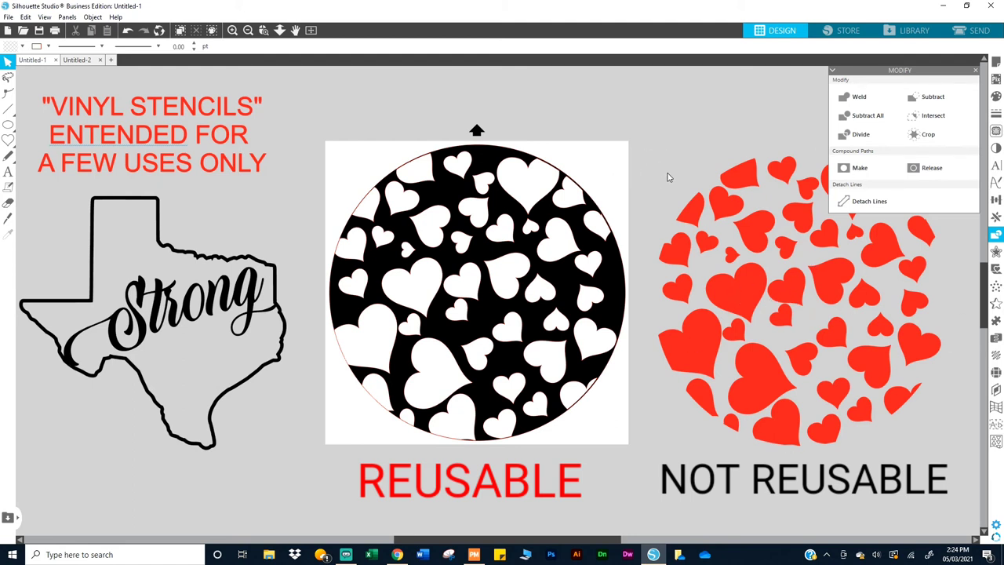
Step: Close the Modify panel and check the black heart stencil's fill colour without changing it
click(977, 73)
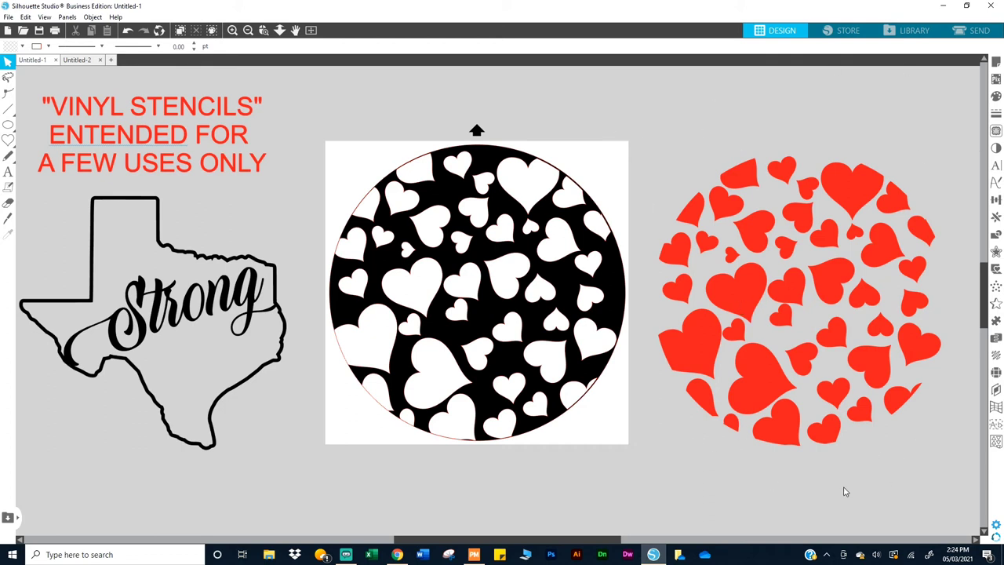
click(485, 162)
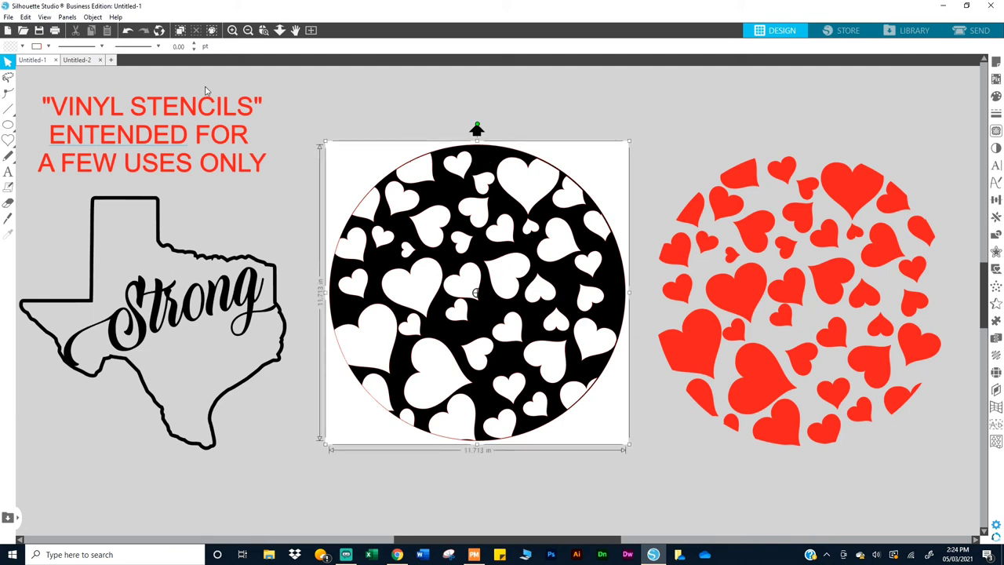
click(49, 46)
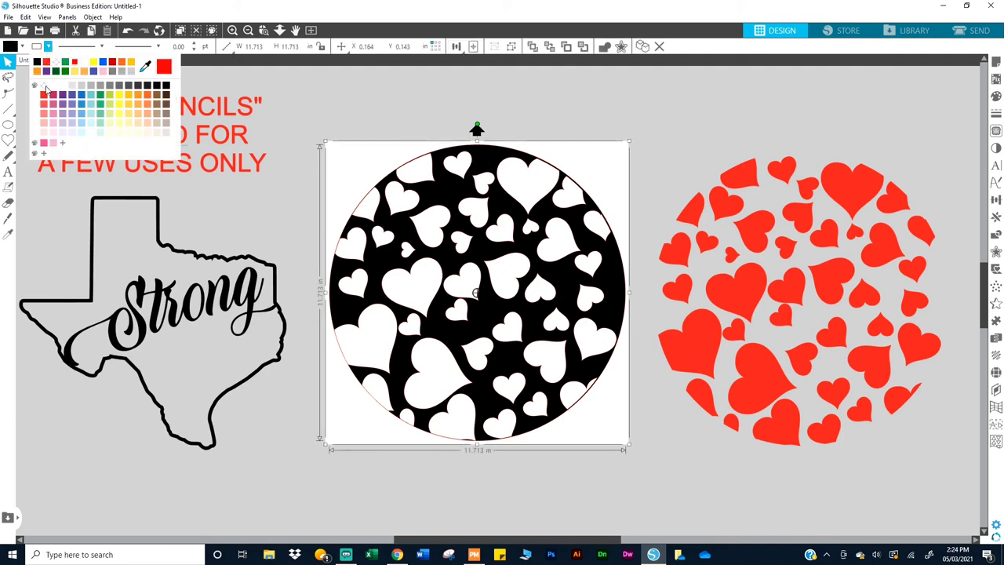
click(46, 87)
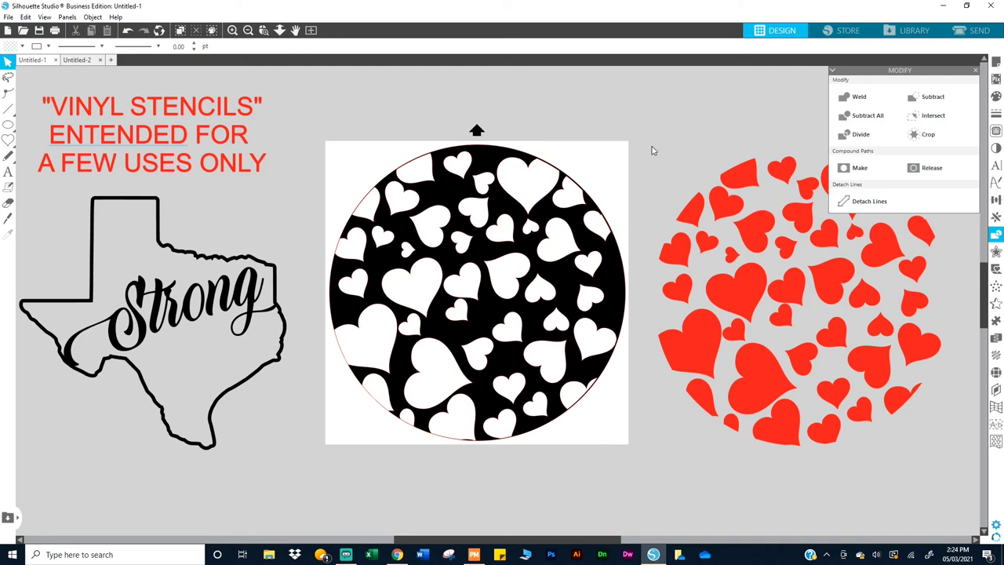
click(975, 71)
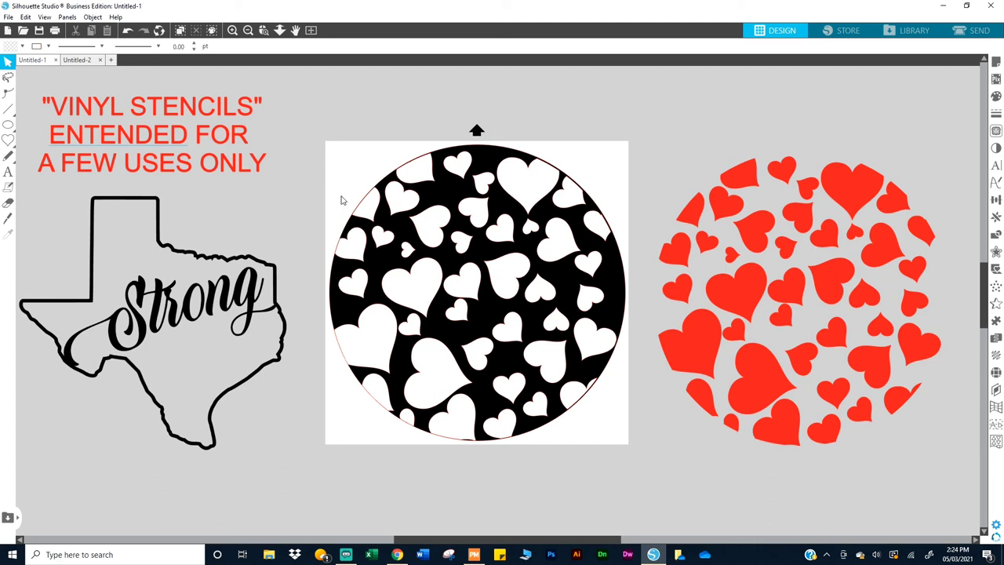
click(464, 156)
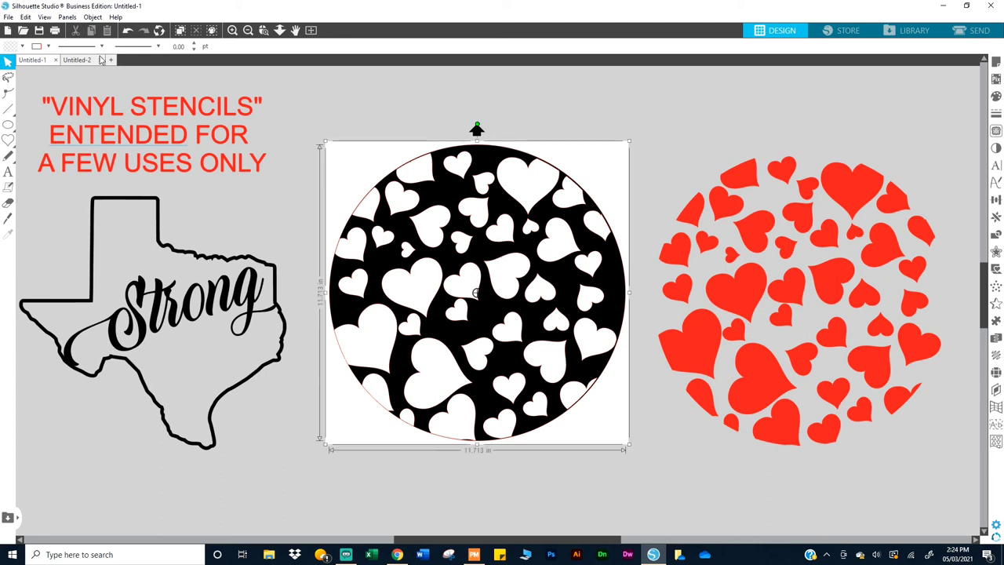
click(48, 46)
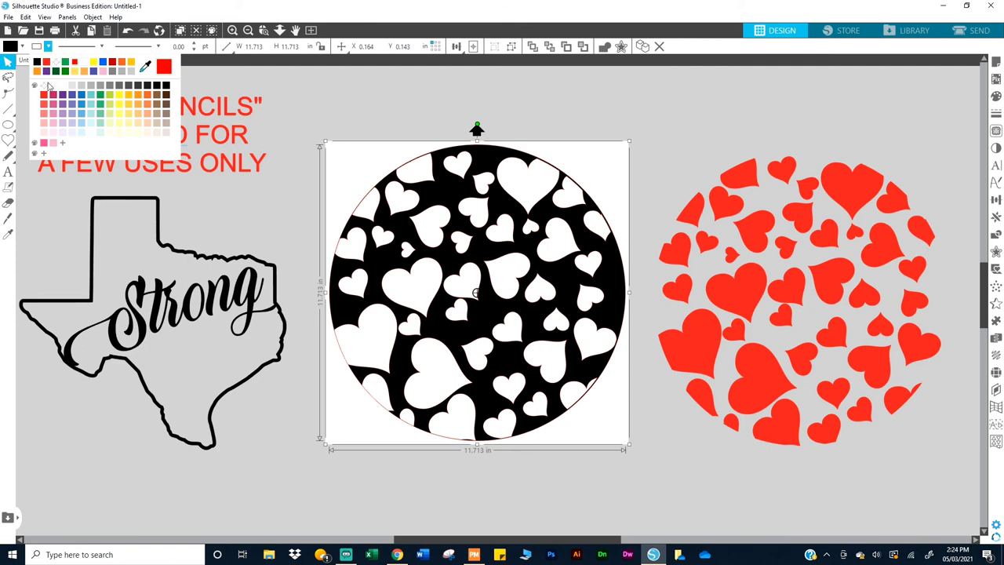
click(46, 89)
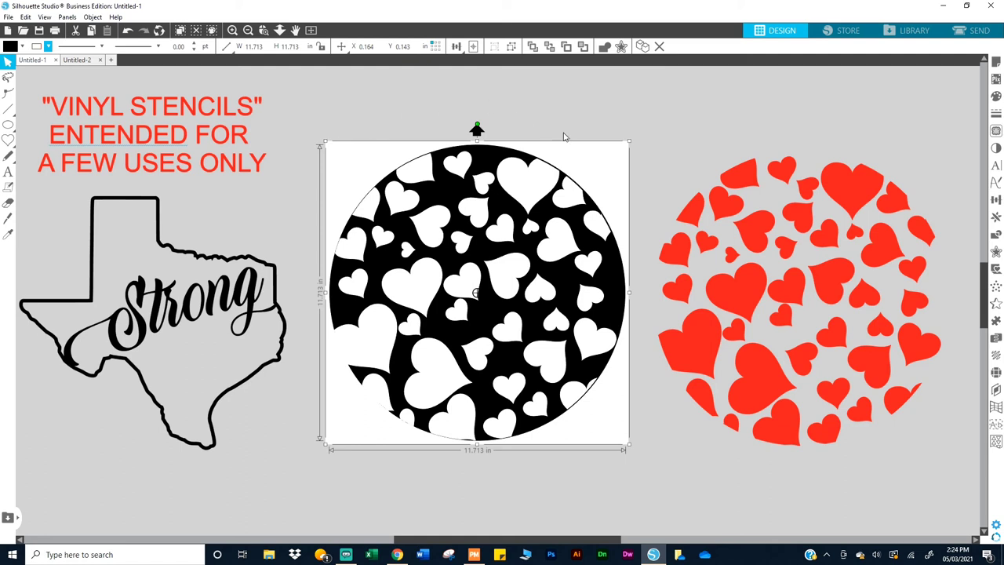
Step: Nudge the red heart set right and make a straight Knife cut across both circles
mouse_move(851, 183)
mouse_down()
mouse_move(942, 178)
mouse_move(843, 180)
mouse_up()
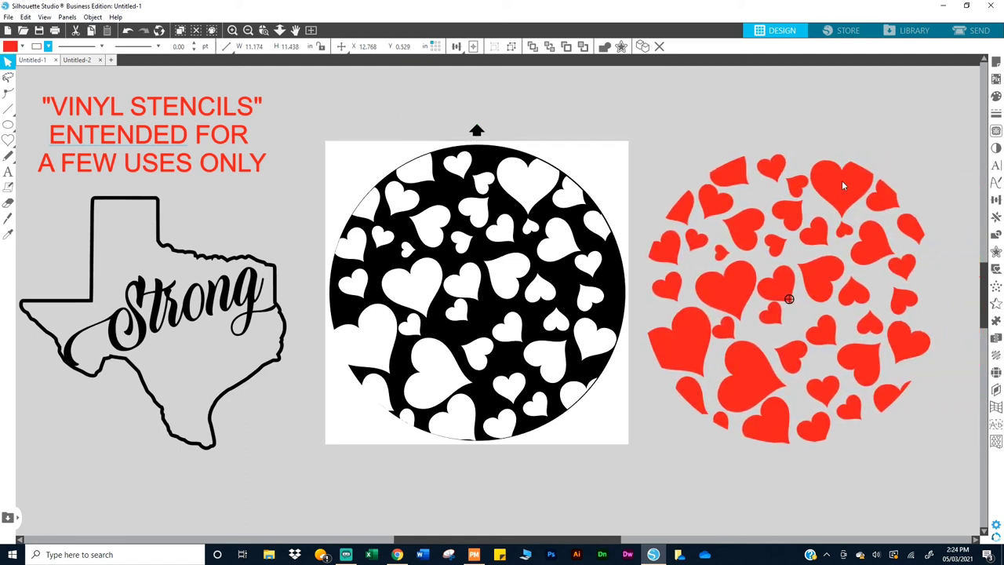
click(809, 200)
click(8, 218)
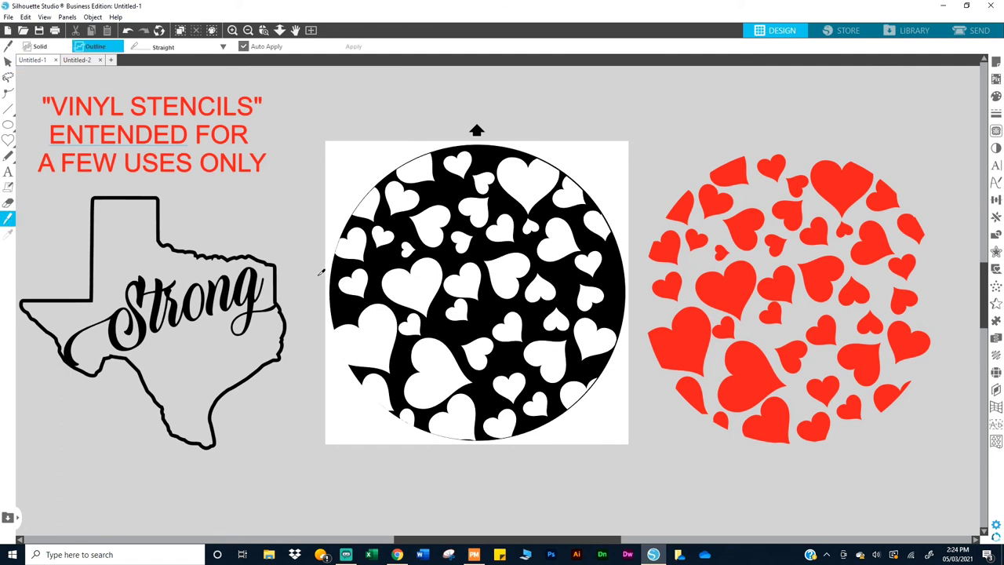
drag(315, 284, 956, 284)
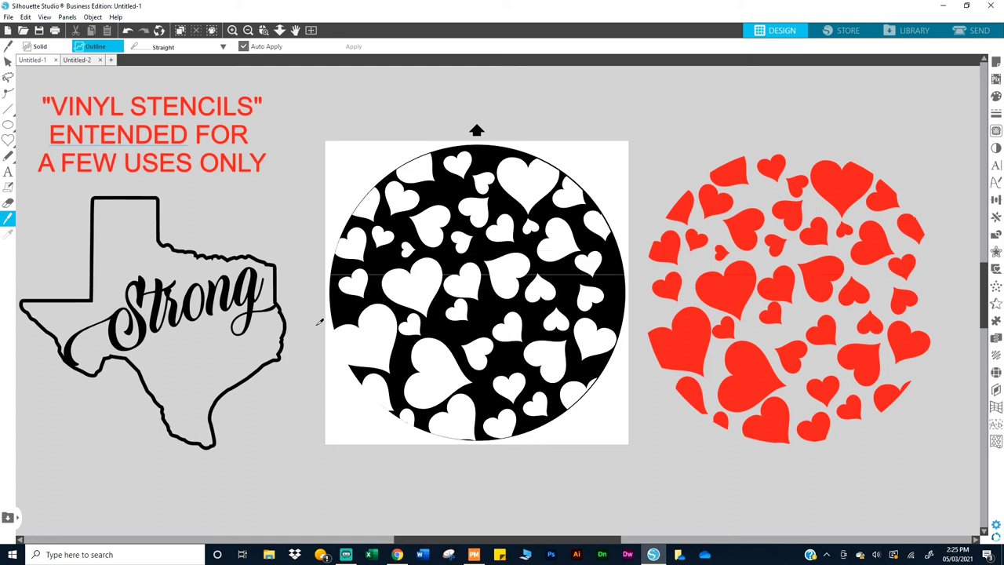
key(Escape)
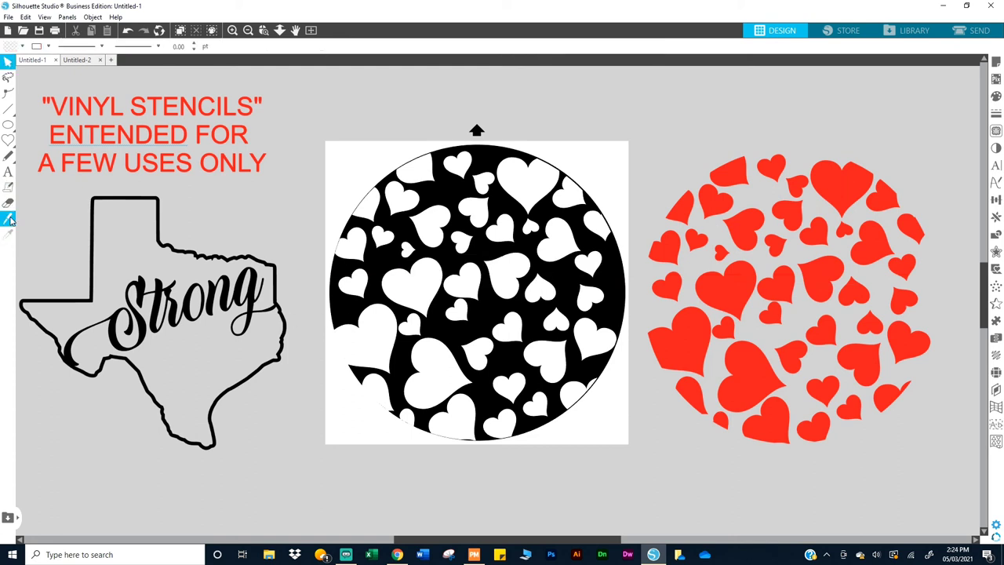
Step: Cut a lower horizontal line across both circles and delete the strip between the cuts
click(10, 219)
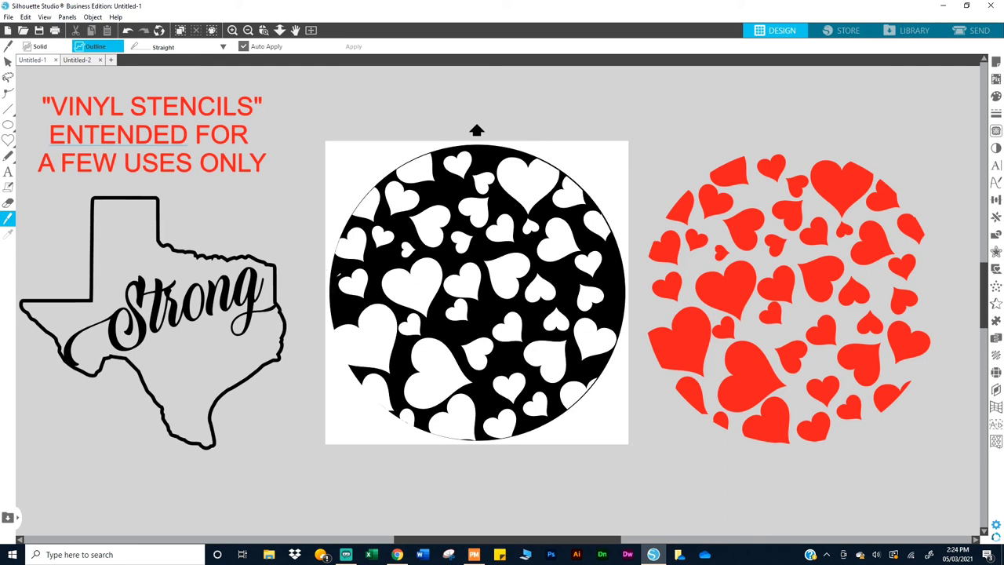
drag(315, 284, 953, 295)
drag(318, 334, 964, 368)
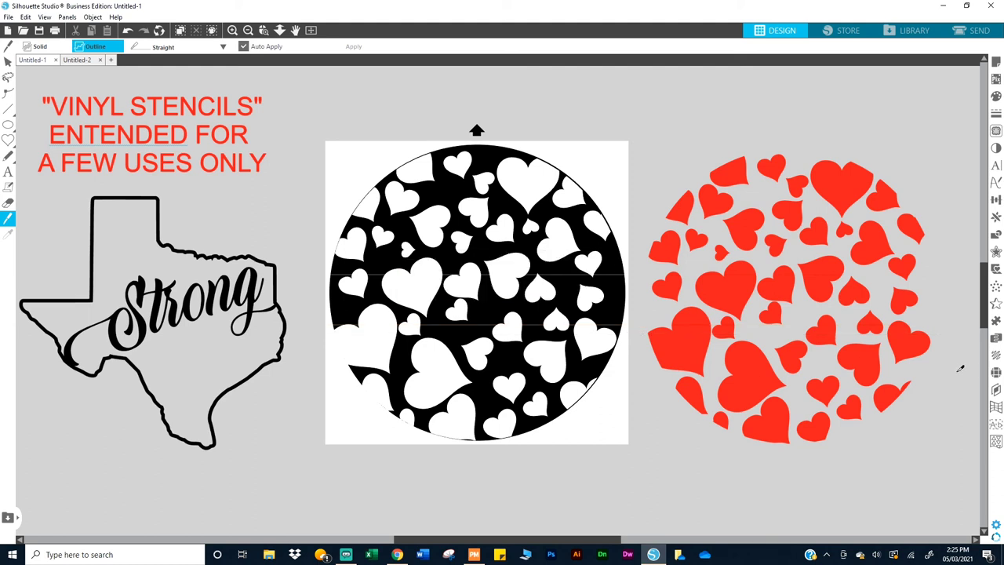
key(v)
click(578, 294)
key(Delete)
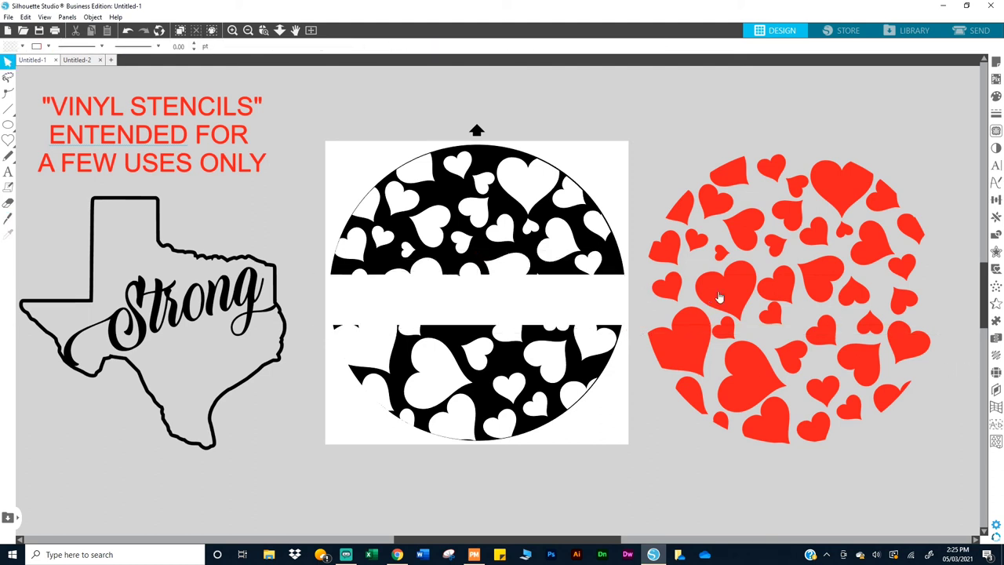
Step: Delete the first red heart pieces in the band, undoing an accidental move of the large heart
click(721, 296)
key(Delete)
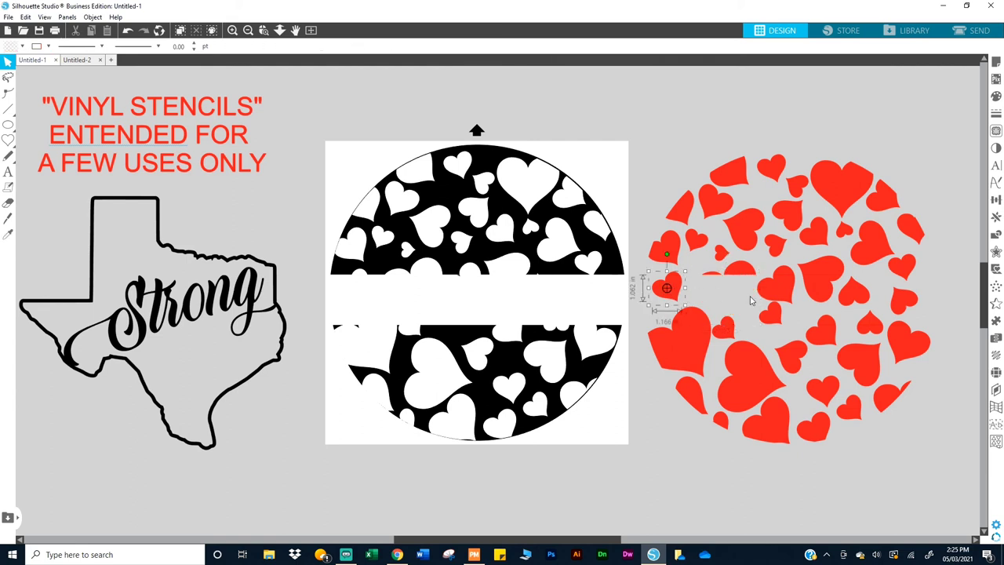
click(671, 294)
key(Delete)
click(845, 191)
drag(845, 191, 859, 156)
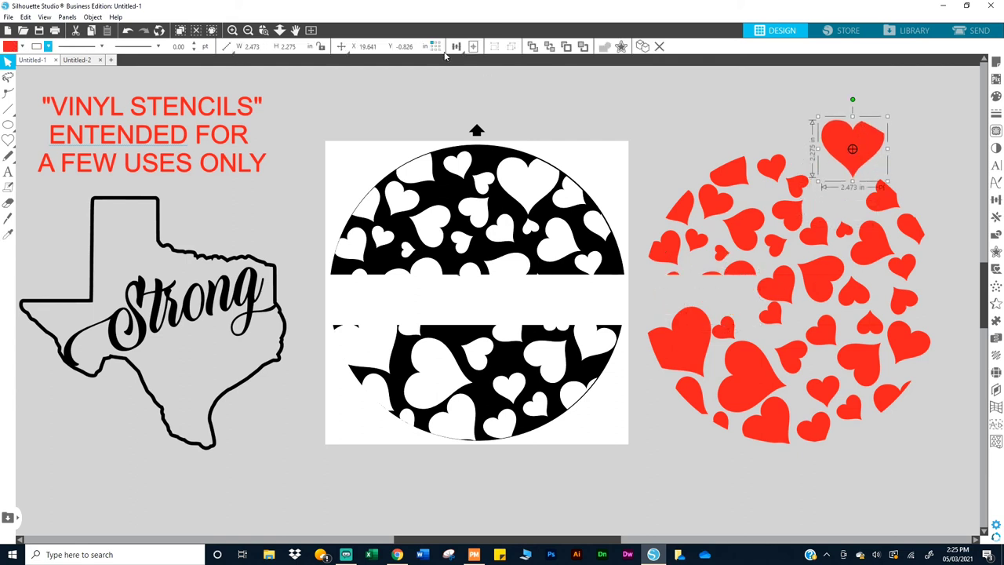
click(127, 30)
Step: Delete the remaining small red hearts and stray pieces inside the middle band
click(776, 290)
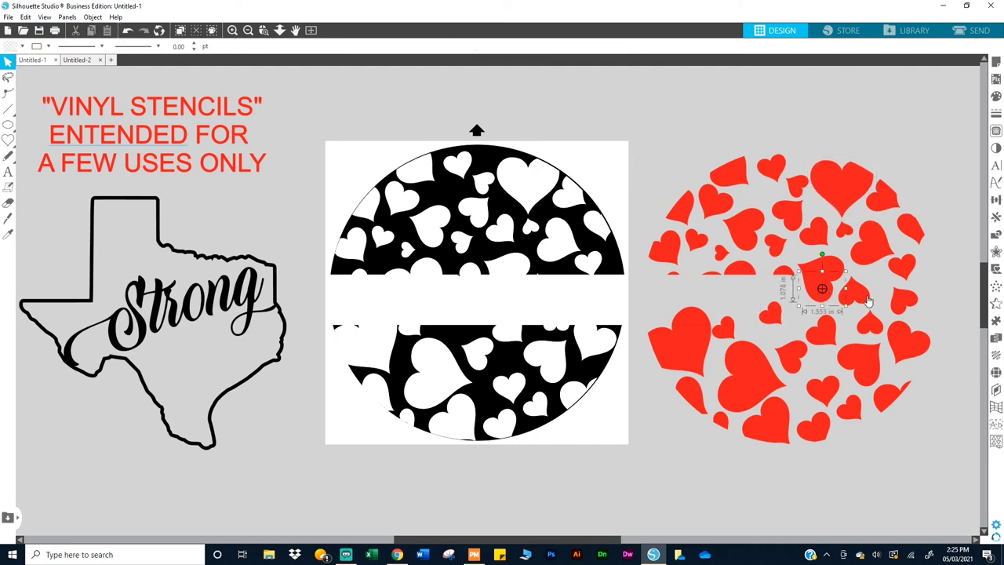
key(Delete)
click(856, 295)
key(Delete)
click(908, 301)
key(Delete)
click(773, 310)
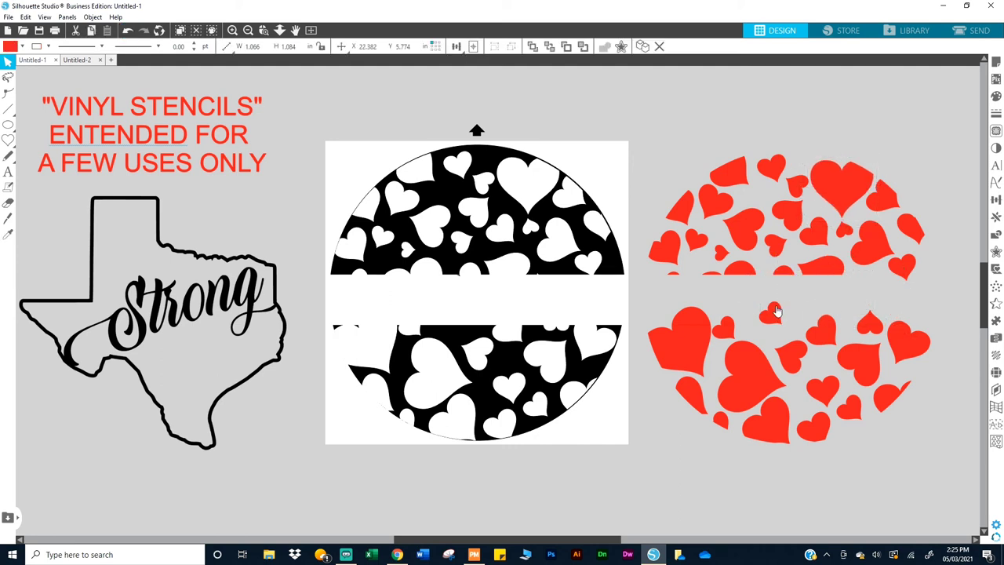
key(Delete)
click(868, 320)
key(Delete)
click(688, 313)
key(Delete)
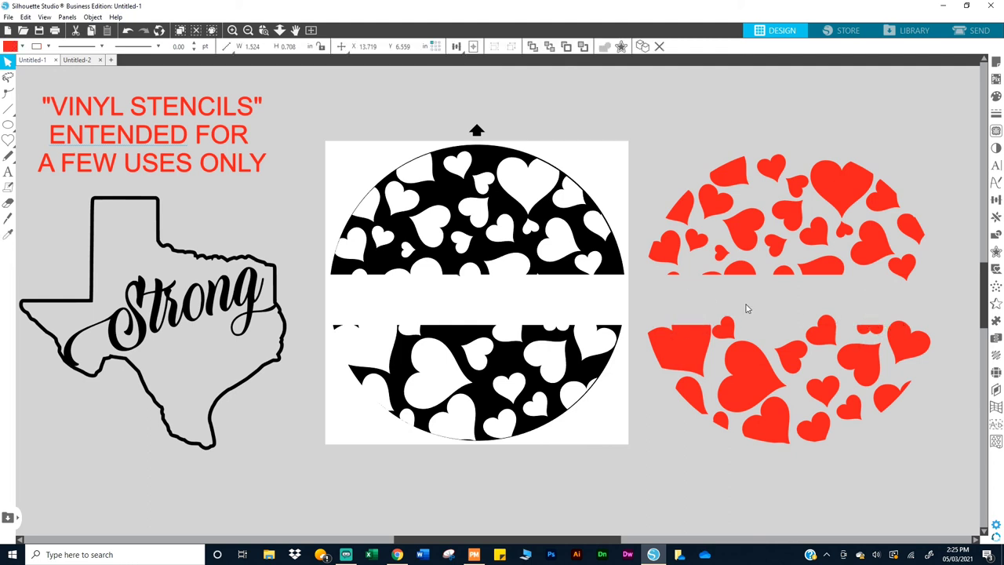
click(658, 191)
click(822, 323)
key(Delete)
click(728, 325)
click(645, 140)
Step: Group the lower red hearts into a single object
mouse_move(830, 335)
mouse_down()
mouse_move(943, 476)
mouse_move(648, 148)
mouse_up()
right_click(726, 179)
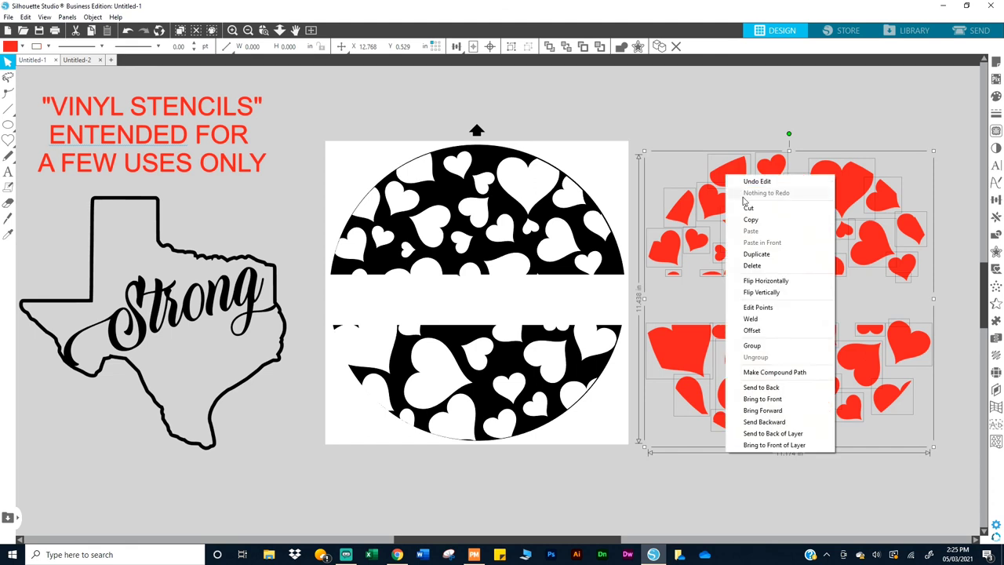
click(760, 344)
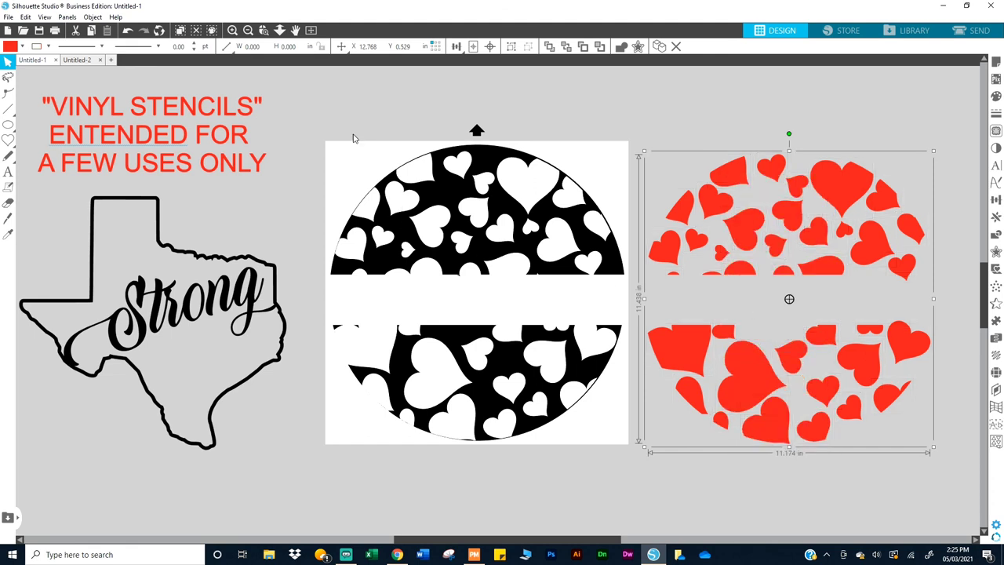
click(337, 117)
click(8, 172)
Step: Type the person's name in capitals into the blank band and enlarge it to fill the band
click(358, 293)
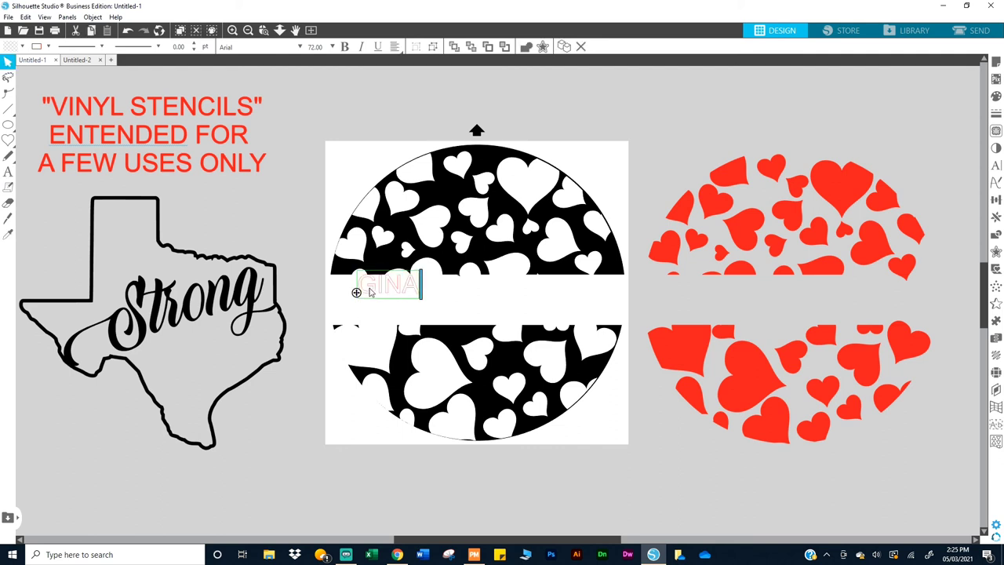
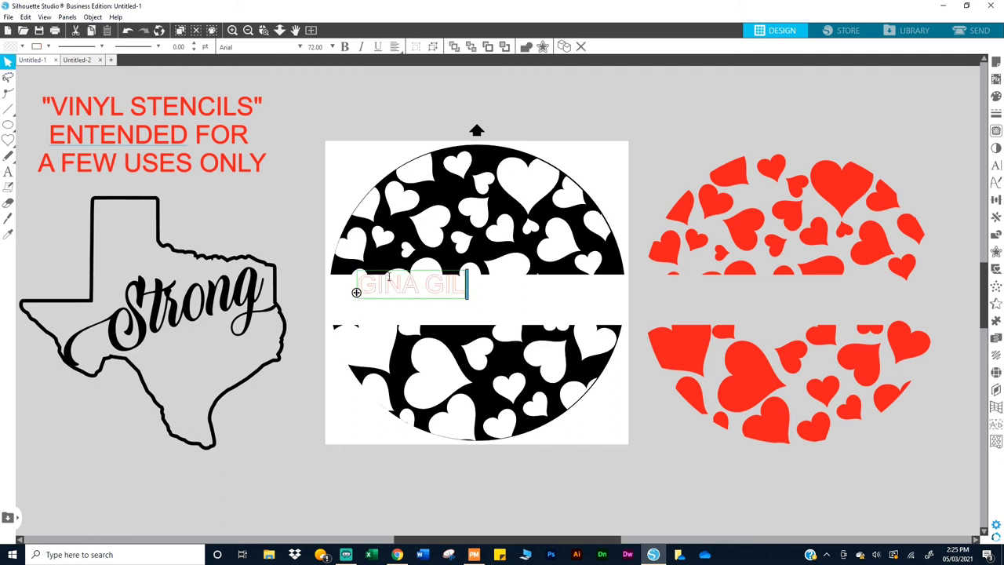
click(692, 110)
click(414, 287)
drag(468, 306, 597, 334)
Step: Set the name to Bythemis Quertas Personal in title case and colour it the hearts' red
click(995, 164)
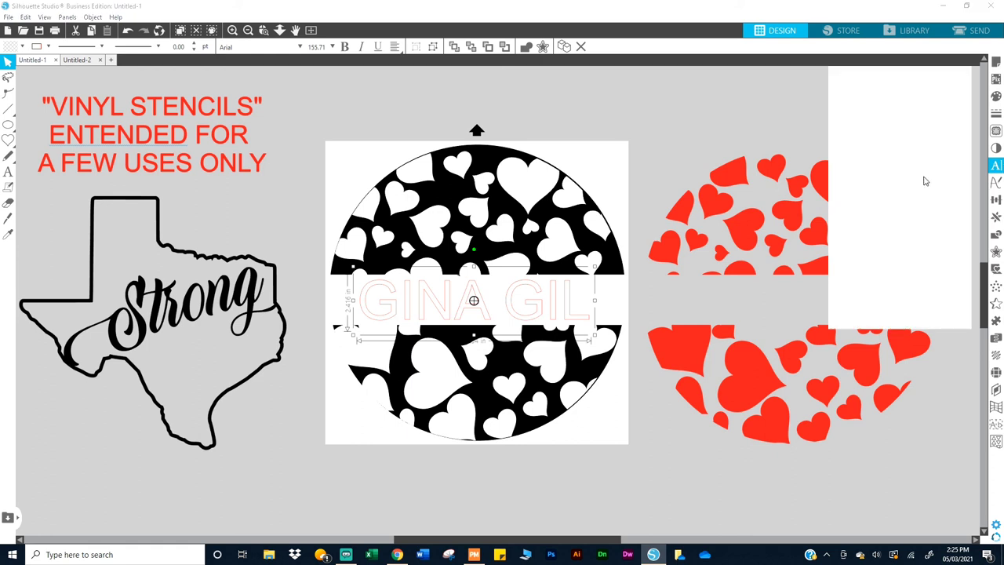
click(861, 154)
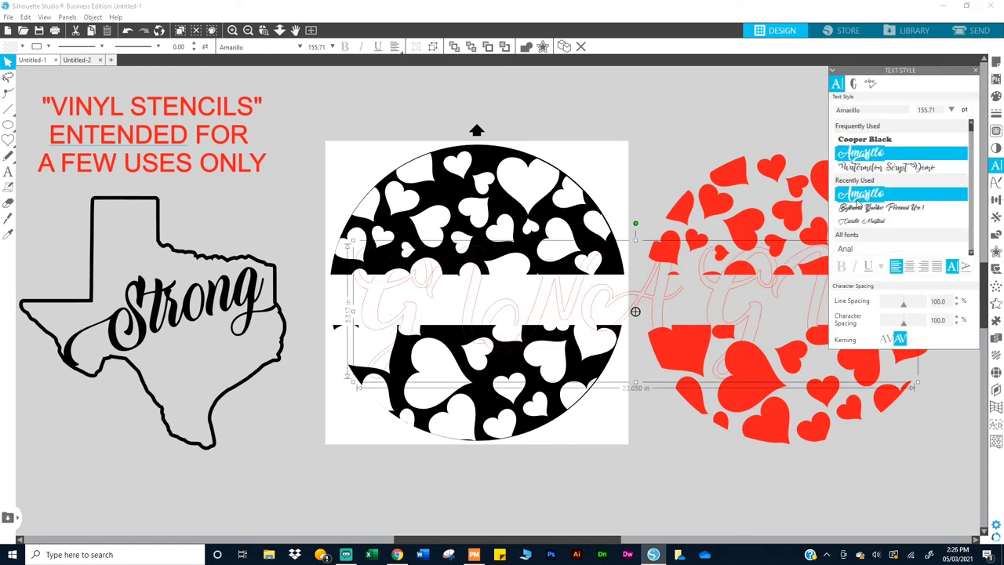
click(855, 208)
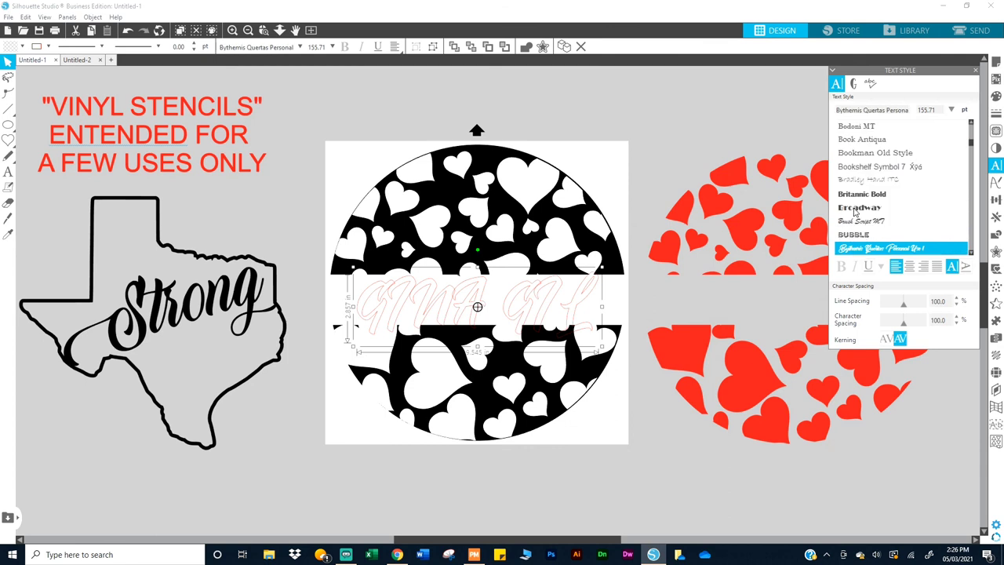
double_click(584, 310)
key(BackSpace)
key(BackSpace)
key(BackSpace)
key(BackSpace)
key(BackSpace)
key(BackSpace)
key(BackSpace)
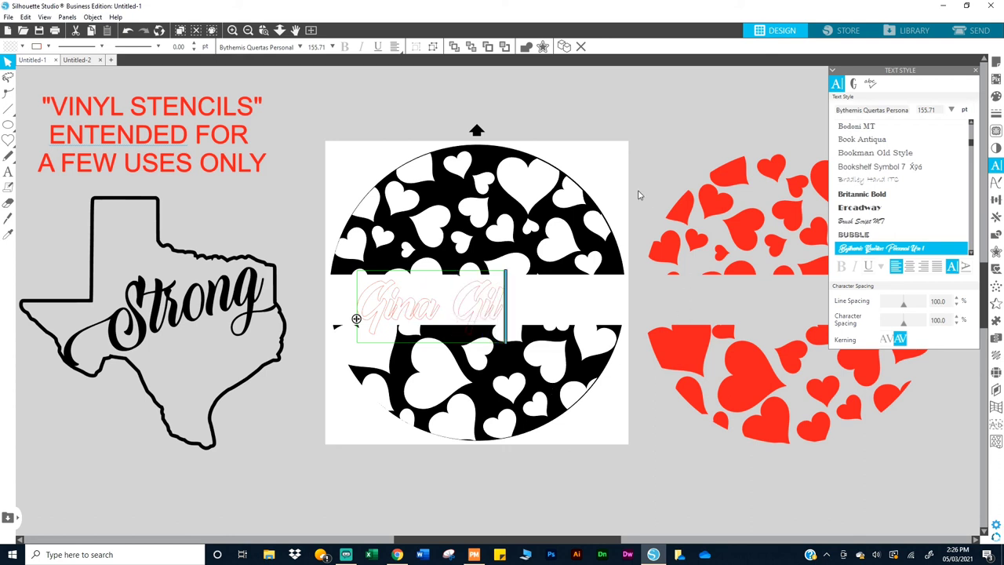
click(526, 287)
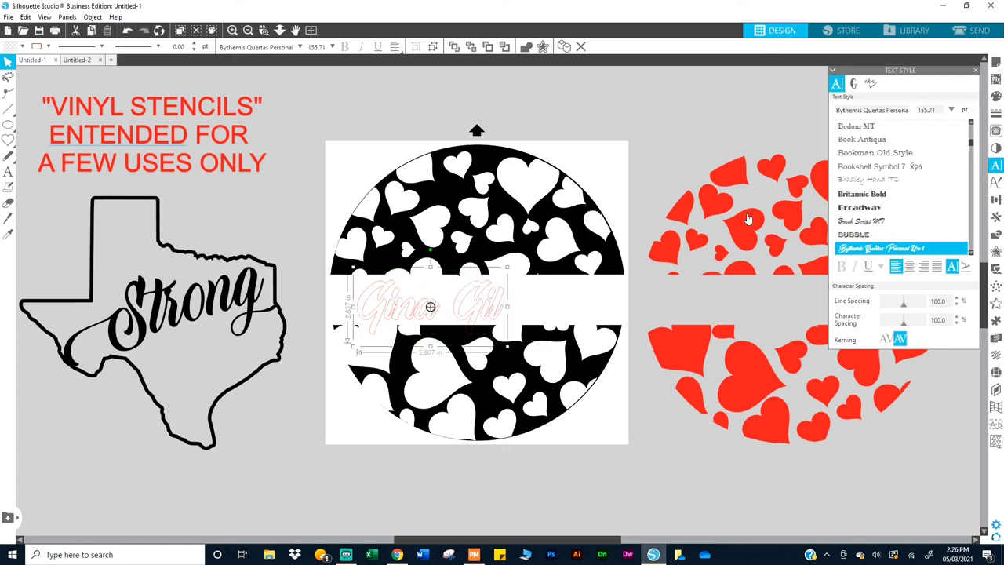
key(i)
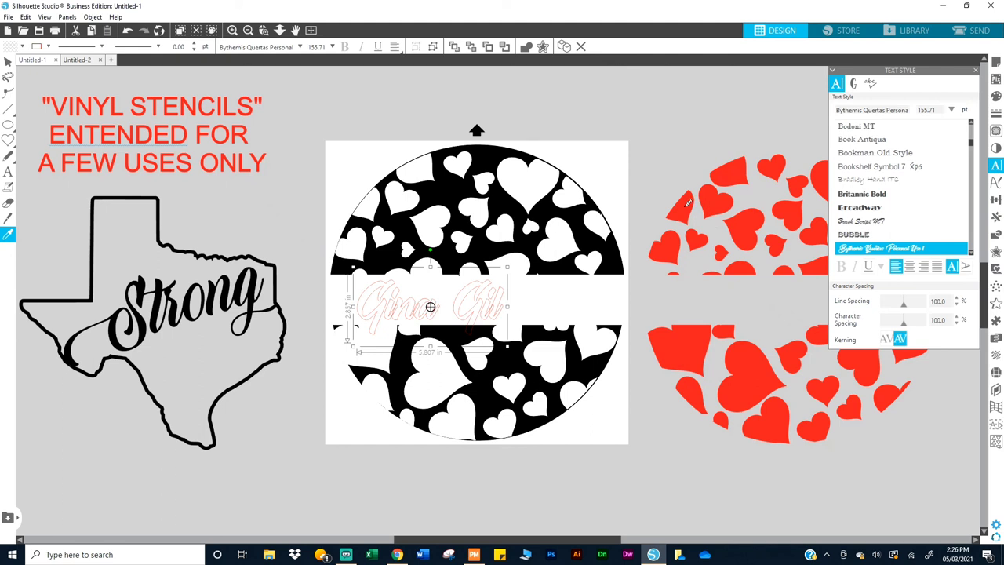
click(687, 203)
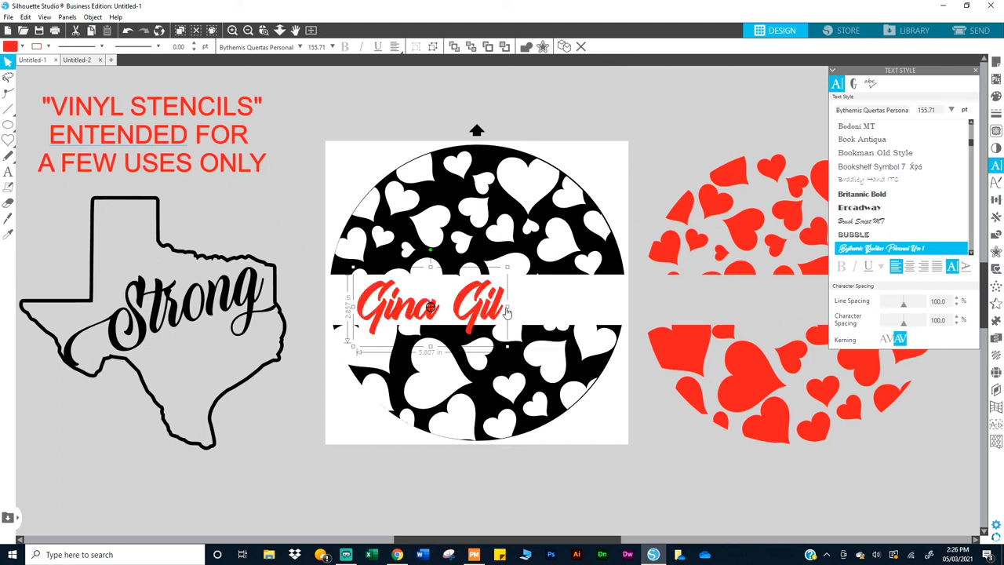
Step: Resize the red name to 200.69 pt to span the band's full width, then close Text Style
drag(507, 307, 590, 304)
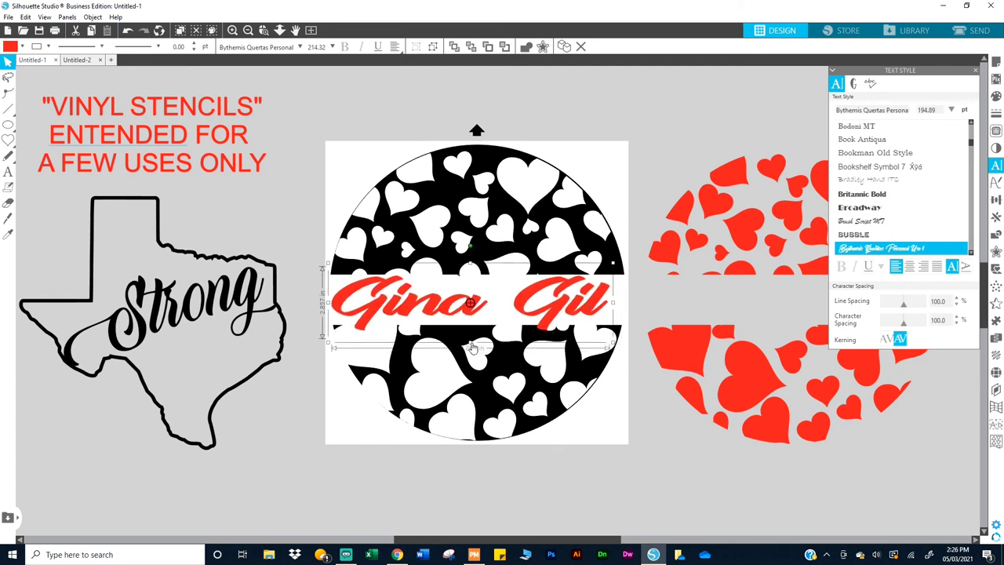
drag(470, 345, 472, 337)
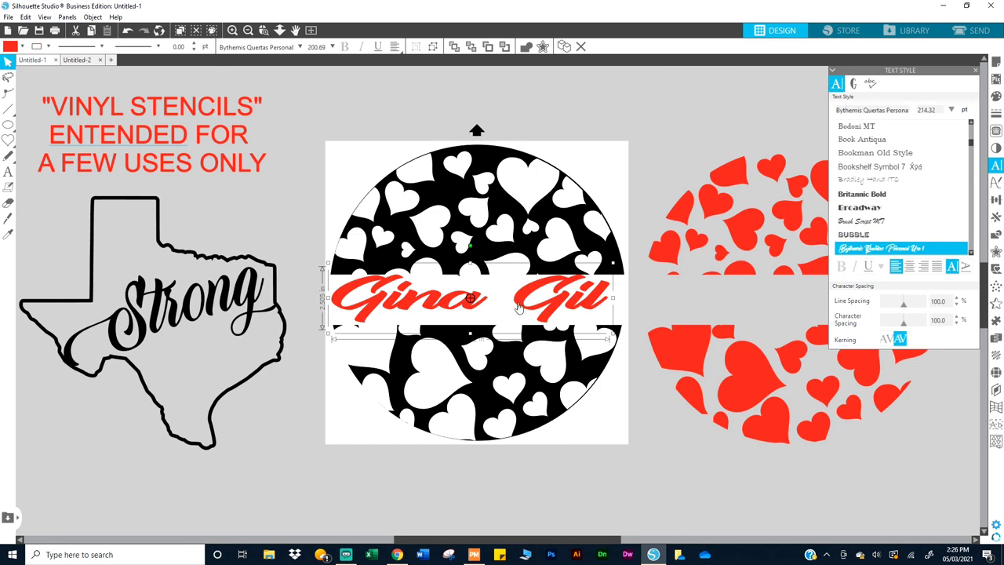
mouse_move(530, 307)
mouse_down()
mouse_move(530, 316)
mouse_move(535, 307)
mouse_up()
click(705, 127)
click(976, 73)
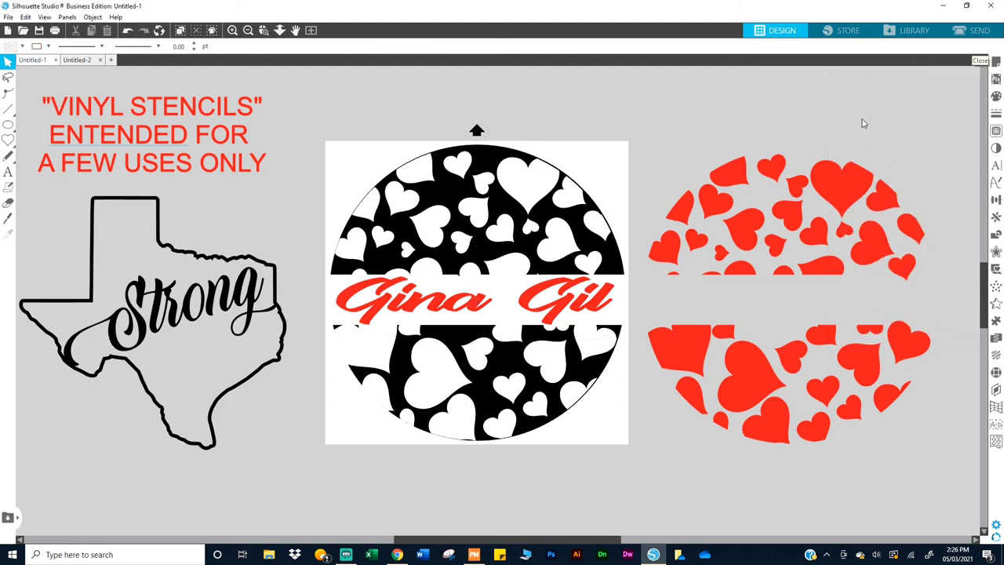